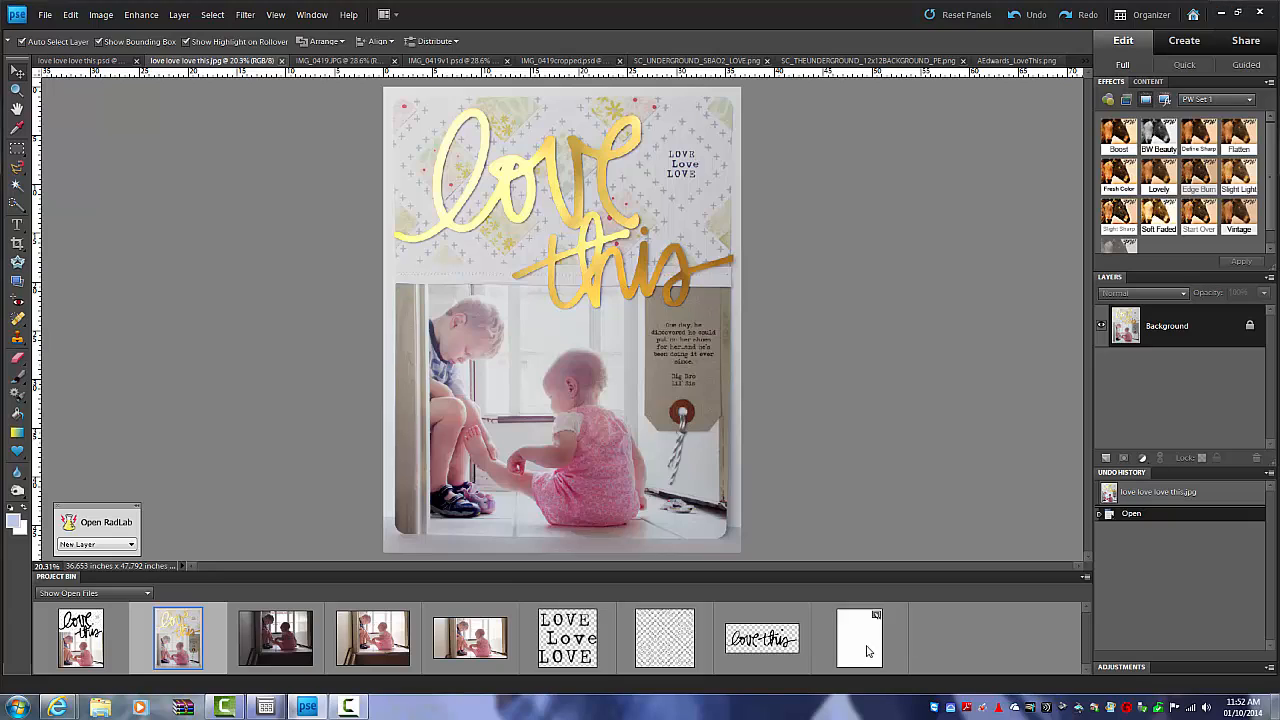
Look over the blank Untitled-1 page and the original, edited and cropped versions of the IMG_0419 photo.
click(866, 651)
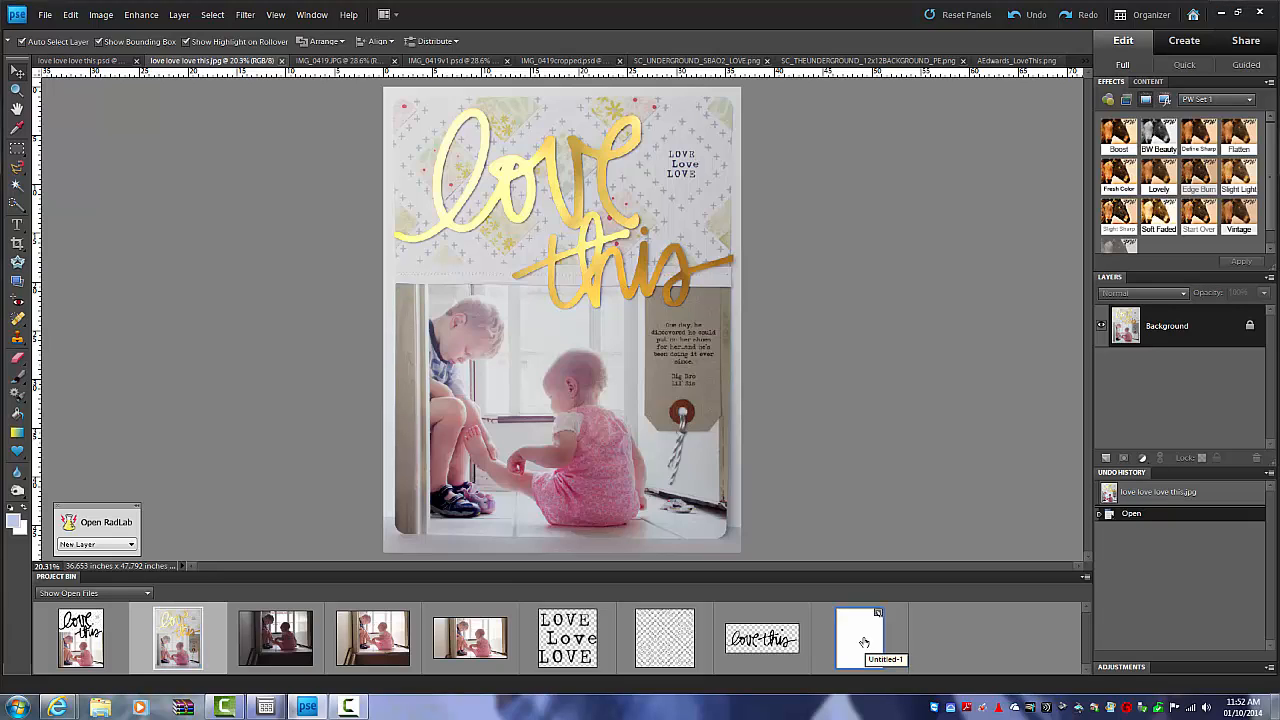
double_click(863, 640)
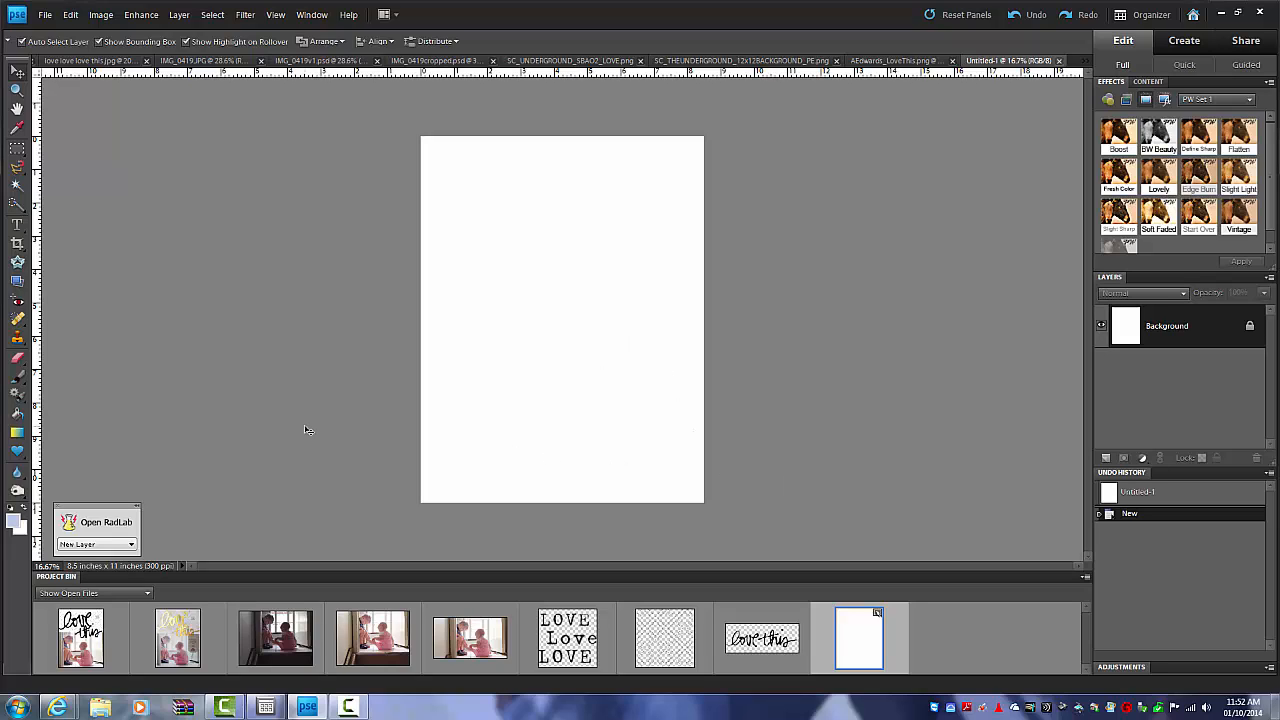
click(284, 645)
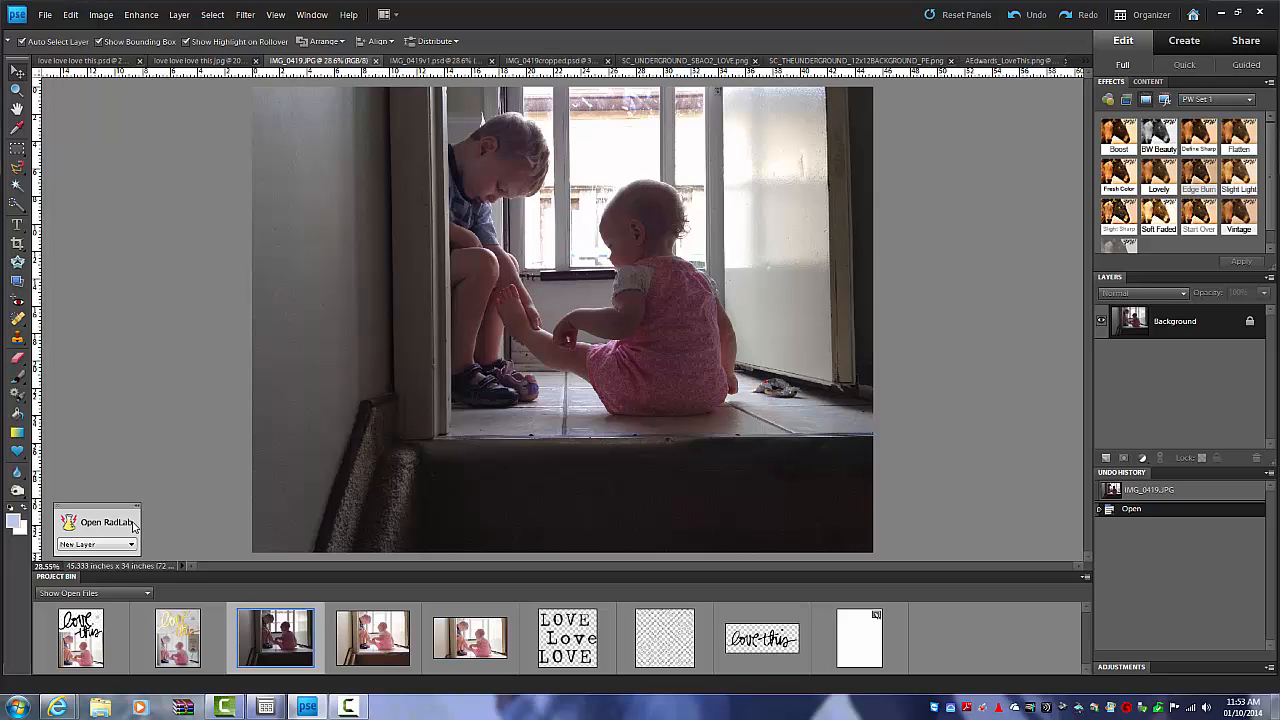
click(373, 645)
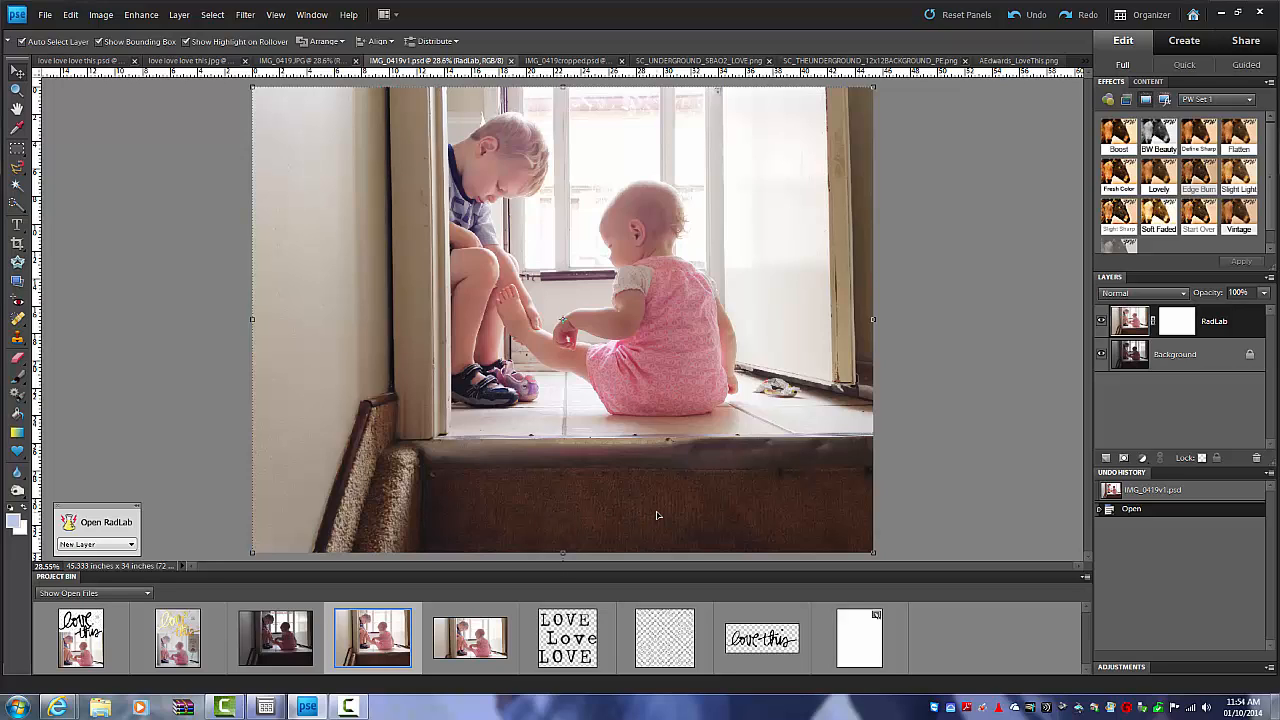
click(483, 650)
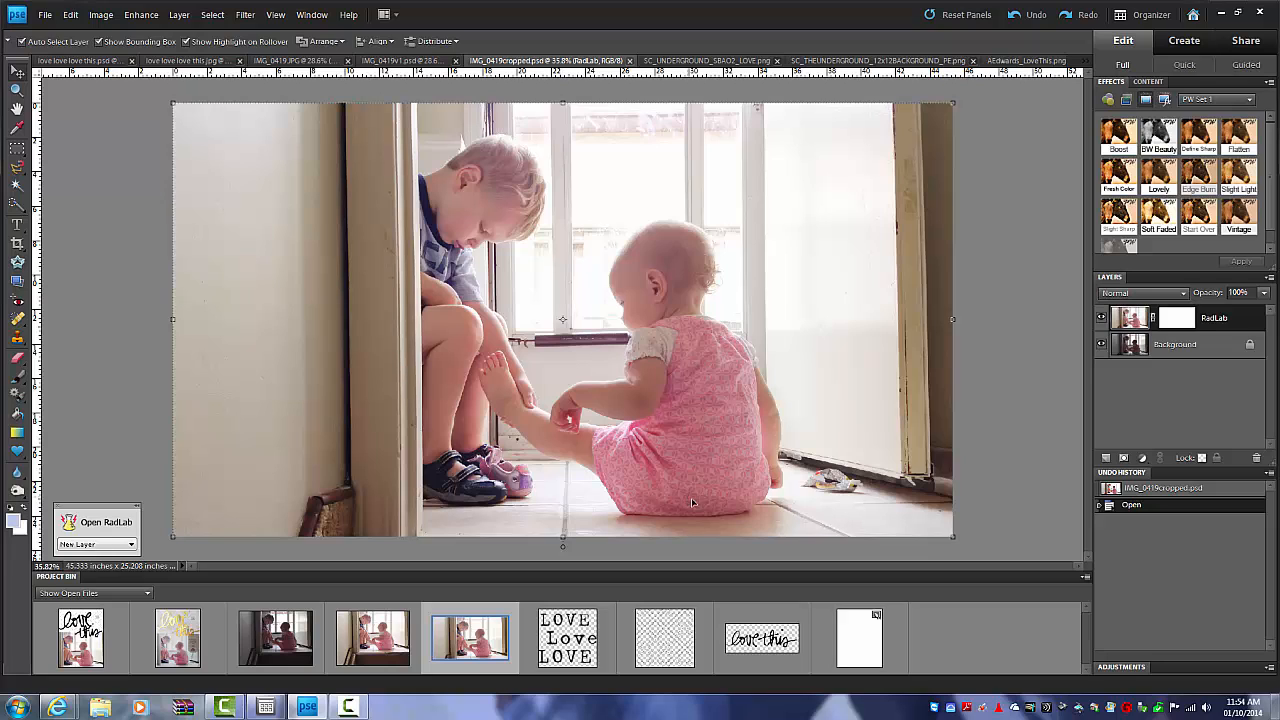
Place IMG_0419cropped.psd in the blank Untitled-1 page and move it down to the page's bottom edge.
click(866, 655)
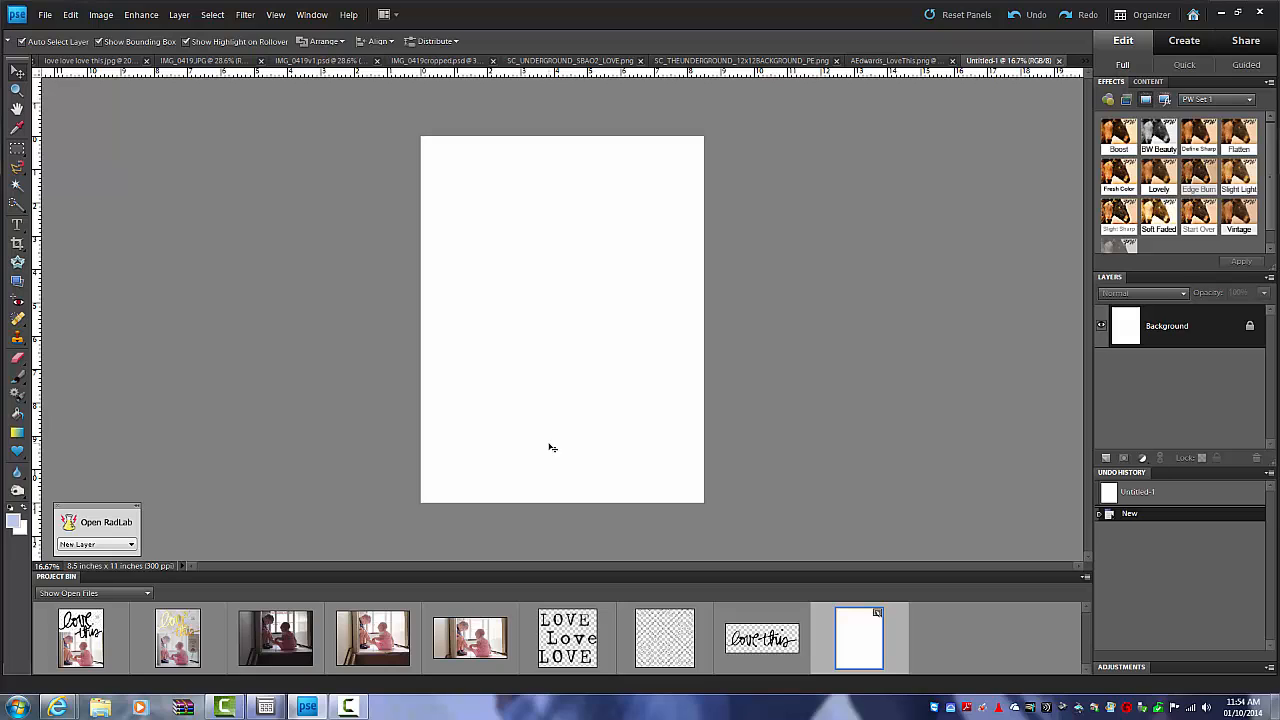
drag(470, 650, 512, 389)
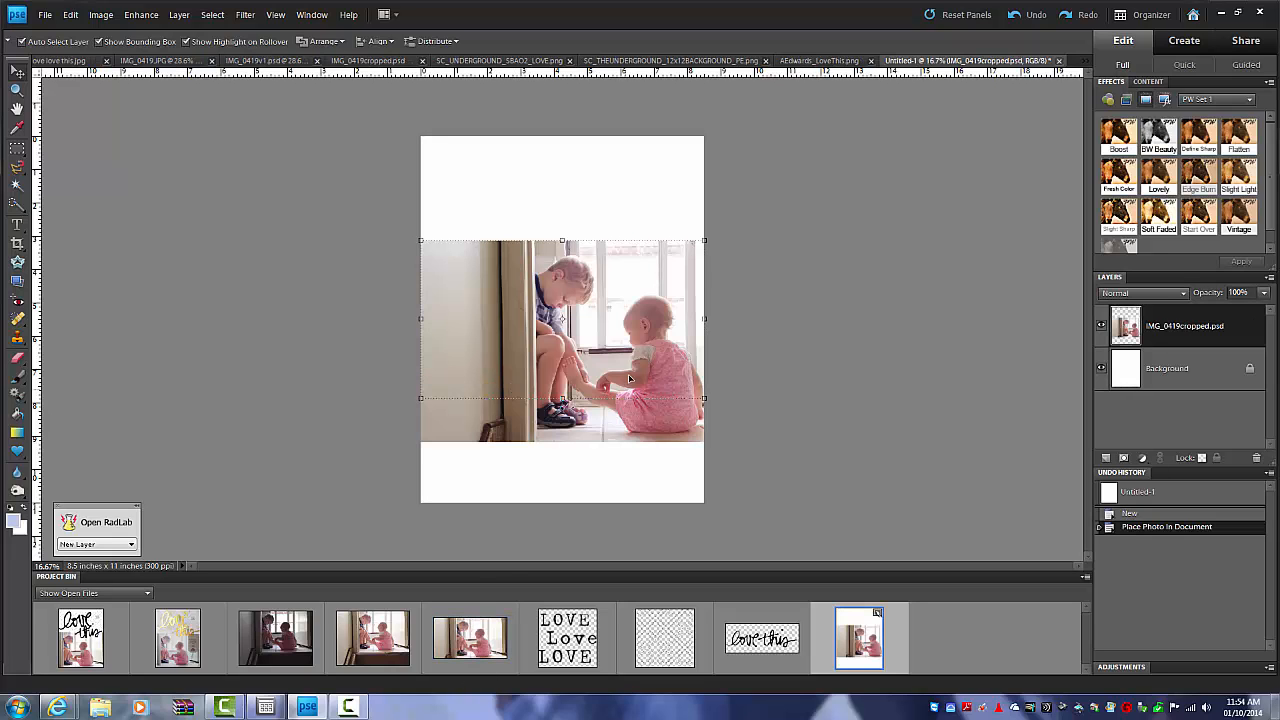
drag(649, 371, 562, 433)
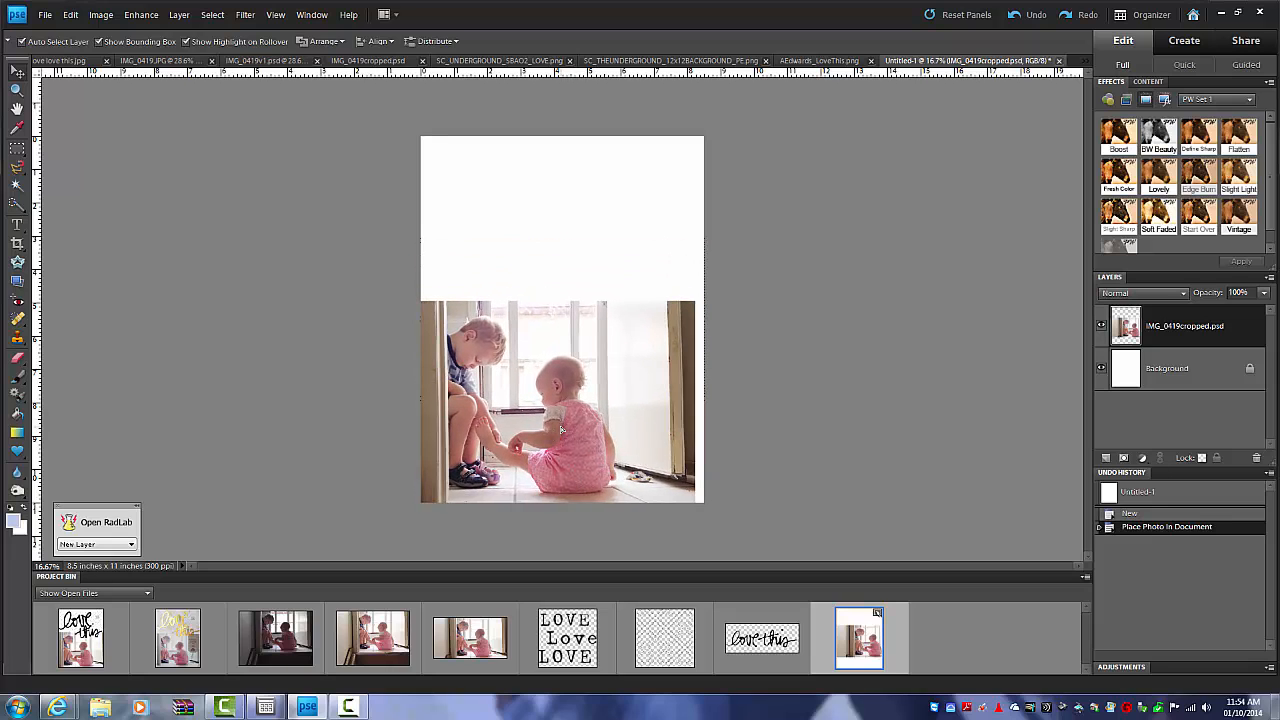
Enlarge the placed photo proportionally to about 110% so it covers the lower part of the page.
drag(695, 301, 752, 275)
drag(673, 397, 661, 397)
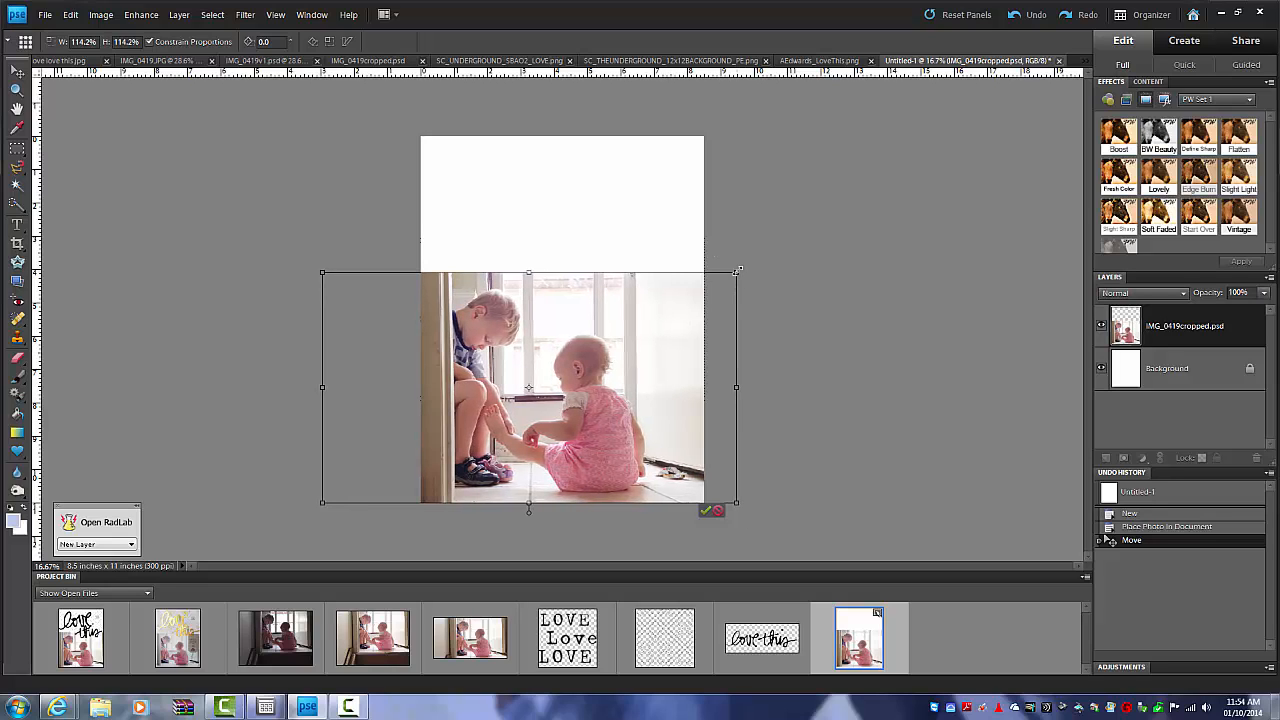
drag(737, 271, 725, 278)
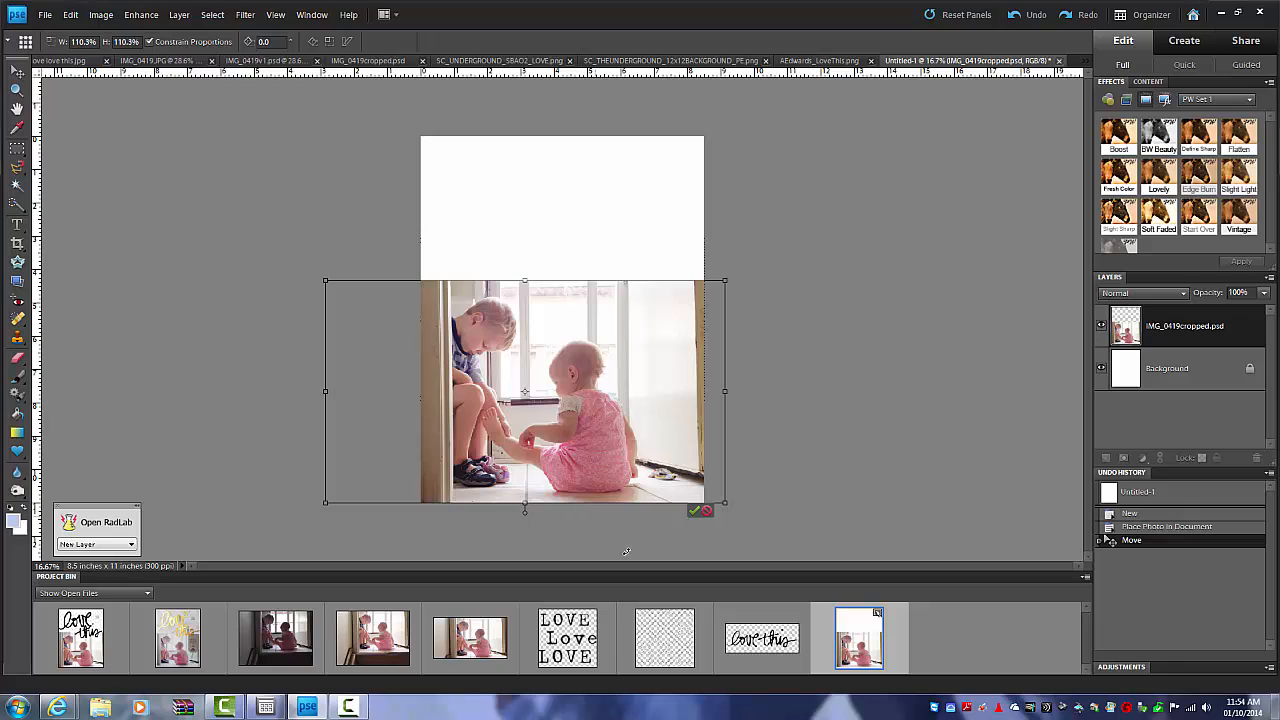
click(696, 513)
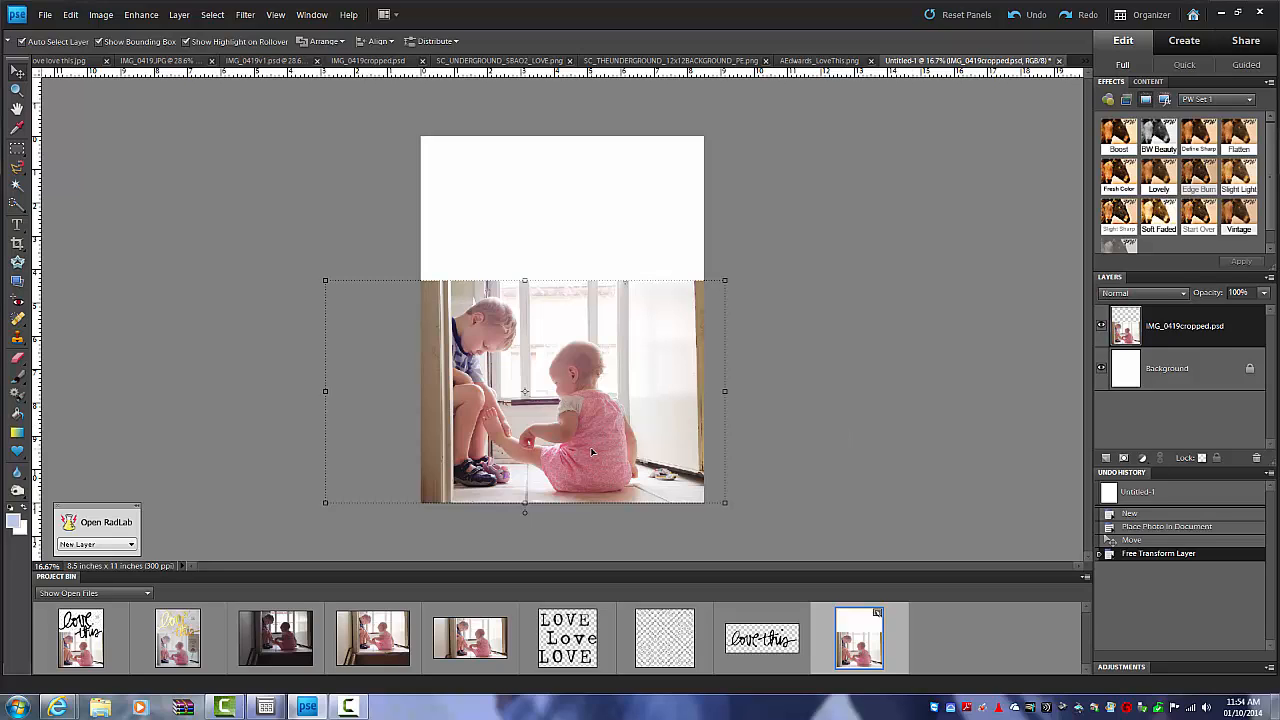
Place the SC_THEUNDERGROUND 12x12 background pattern between the white background and the photo layer.
click(549, 212)
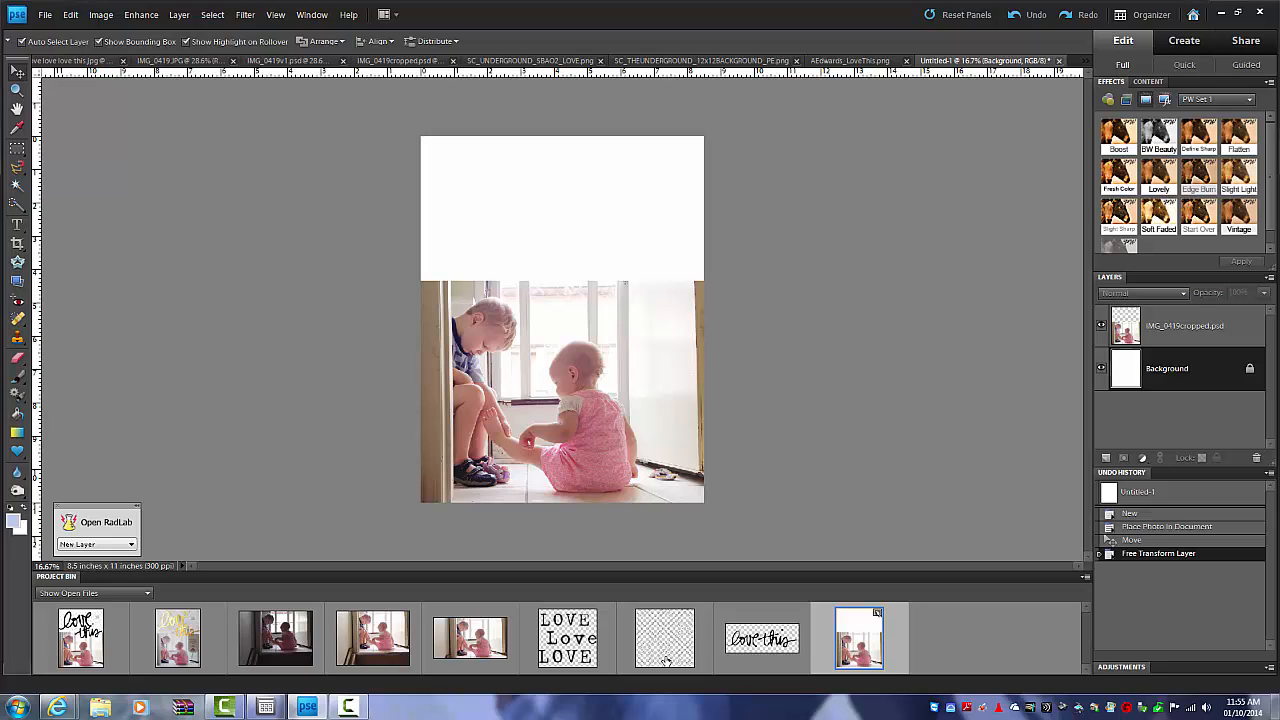
drag(665, 660, 566, 235)
drag(567, 235, 568, 236)
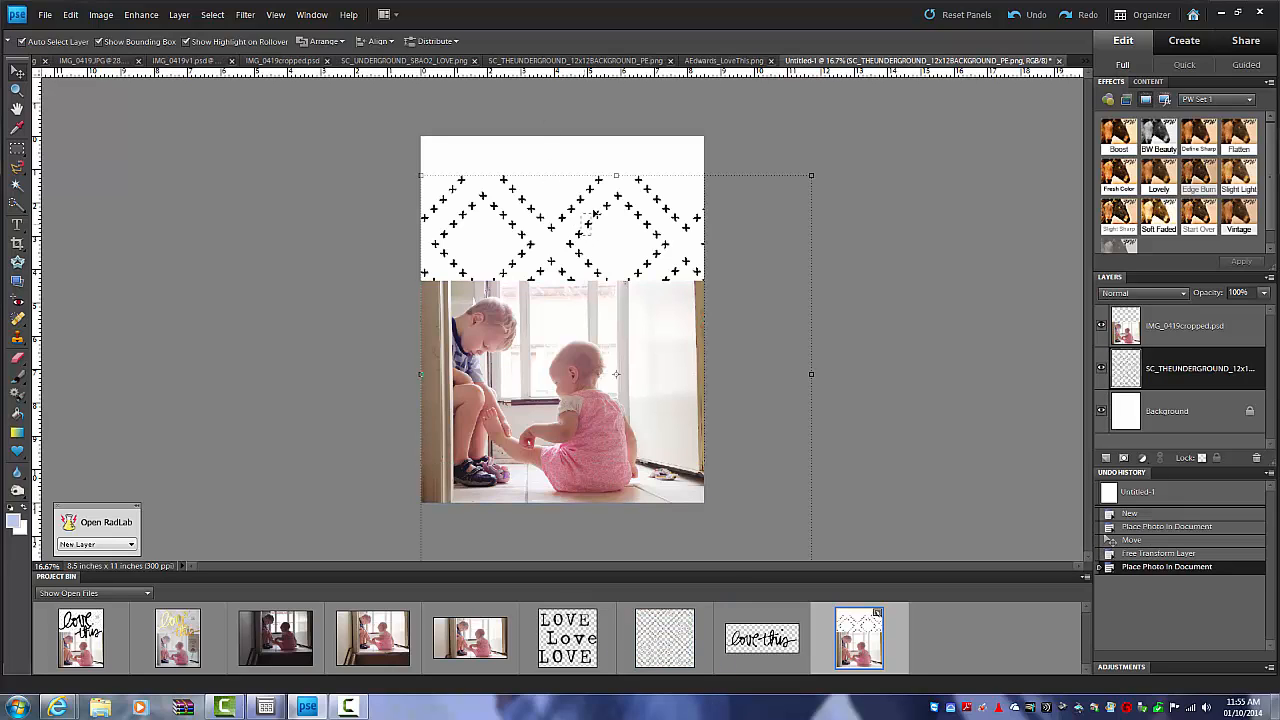
Scale the cross pattern to about 73% to match the page width and move it up to the page's top edge.
drag(813, 177, 678, 253)
key(Up)
key(Up)
key(Up)
key(Up)
key(Up)
key(Up)
key(Up)
key(Up)
key(Up)
key(Up)
key(Up)
key(Up)
key(Up)
key(Up)
key(Up)
key(Up)
key(Up)
key(Up)
key(Up)
key(Up)
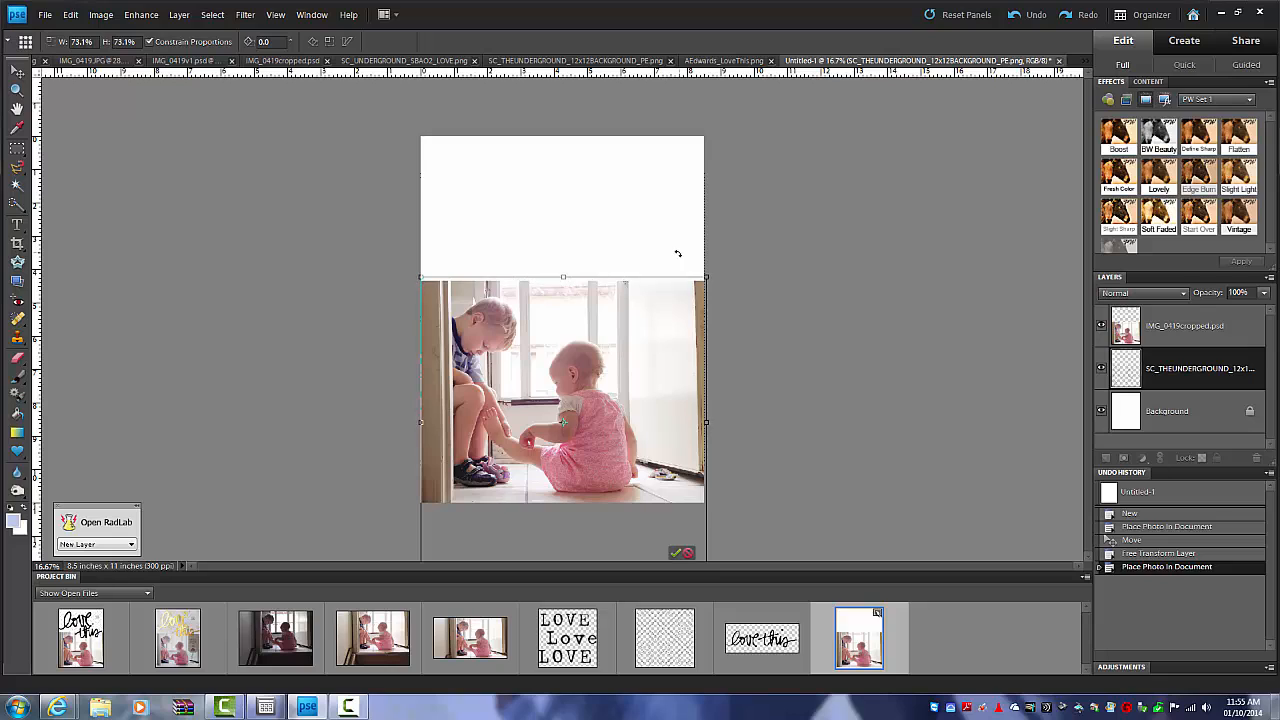
key(Up)
key(Up)
key(Up)
key(Up)
key(Up)
key(Up)
key(Up)
key(Up)
key(Up)
key(Up)
key(Up)
key(Up)
key(Up)
key(Up)
key(Up)
key(Up)
key(Up)
key(Up)
key(Up)
key(Up)
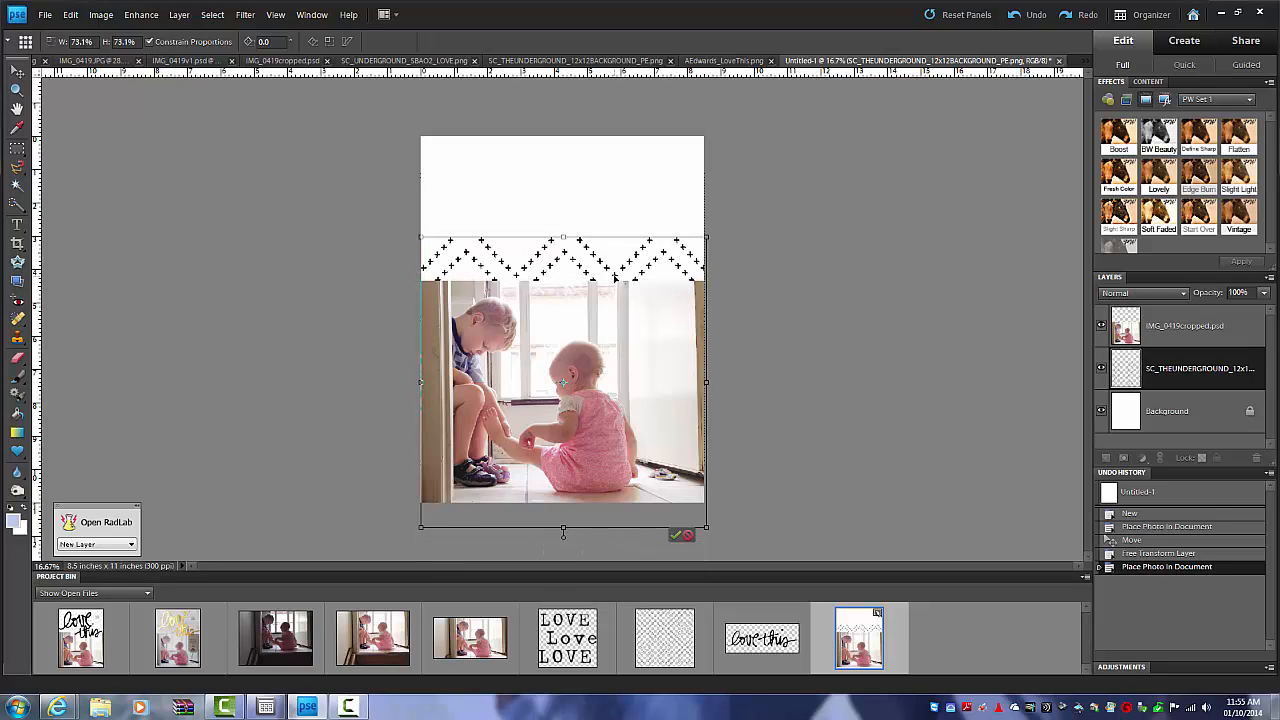
drag(614, 278, 608, 175)
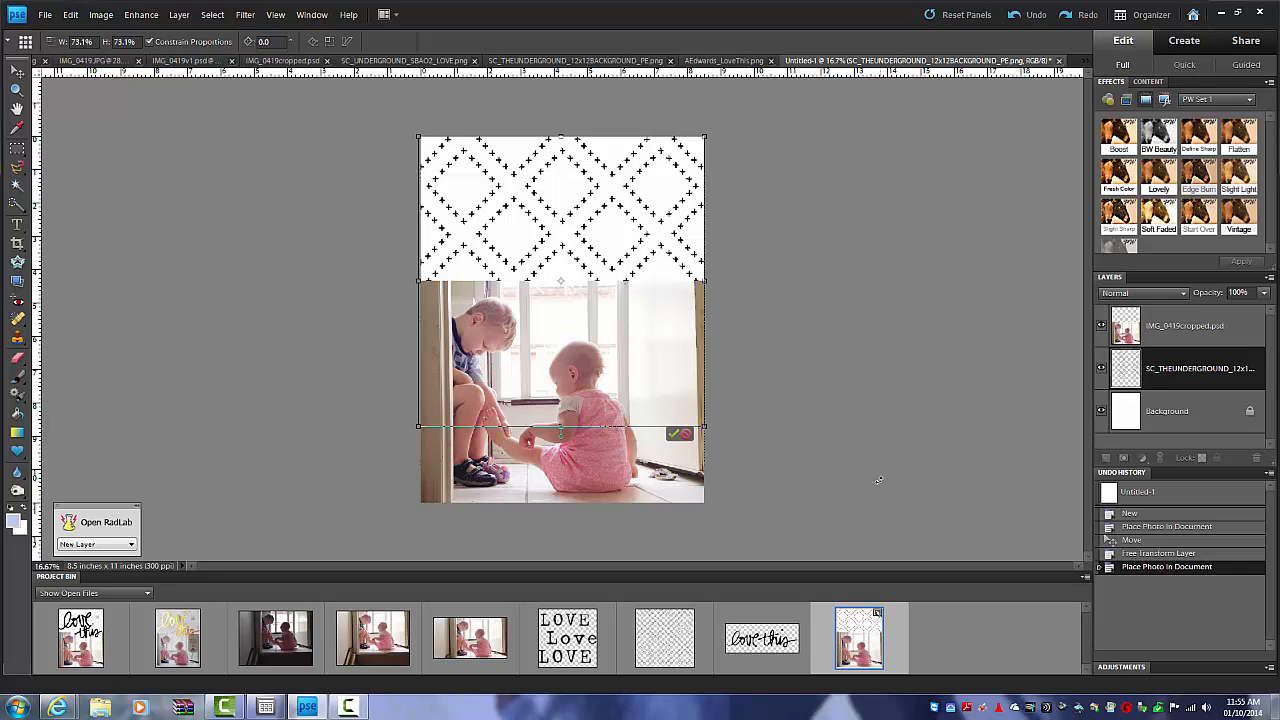
click(675, 433)
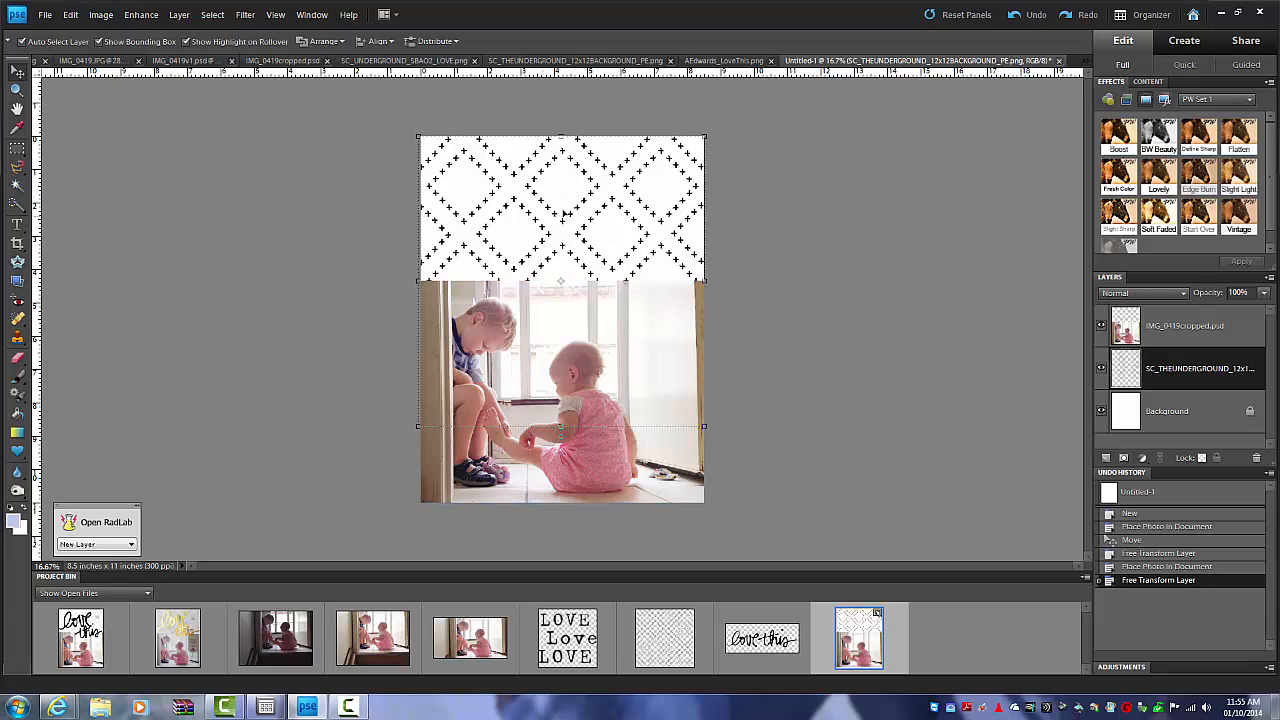
Fill the cross pattern layer with gray at 100% opacity in Normal mode, preserving transparency.
click(71, 15)
click(124, 162)
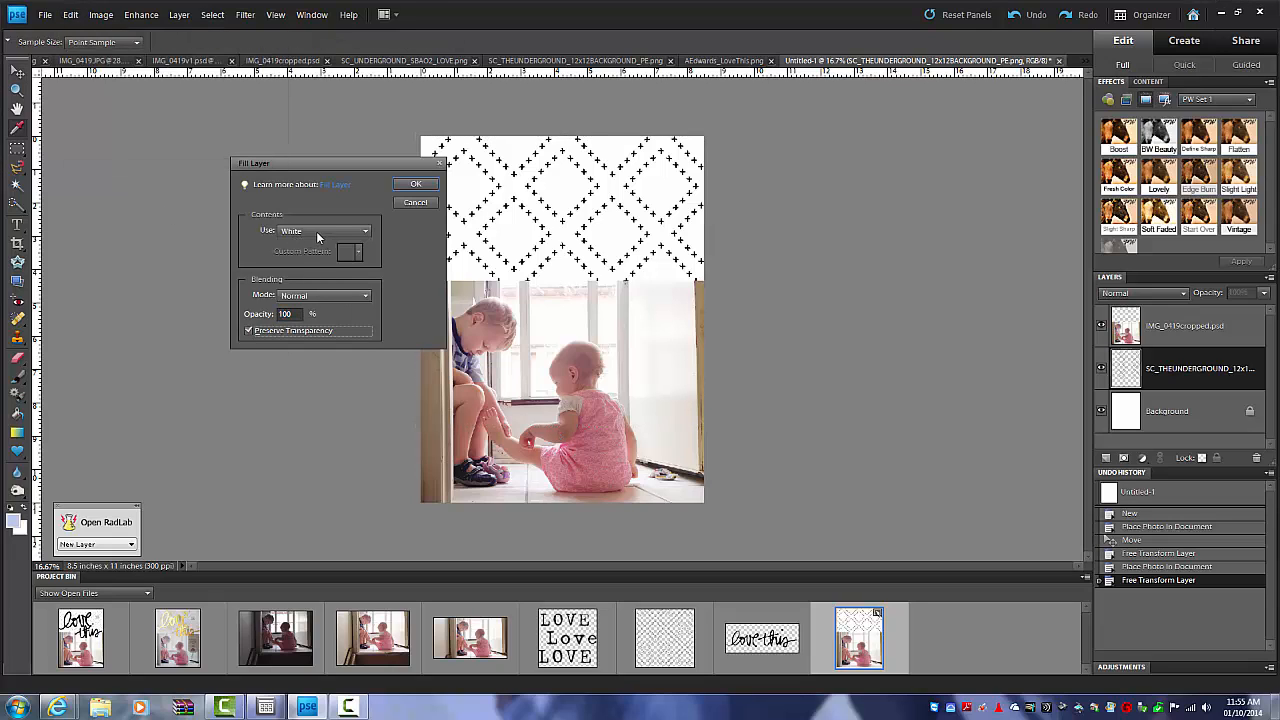
click(313, 236)
click(313, 319)
click(412, 186)
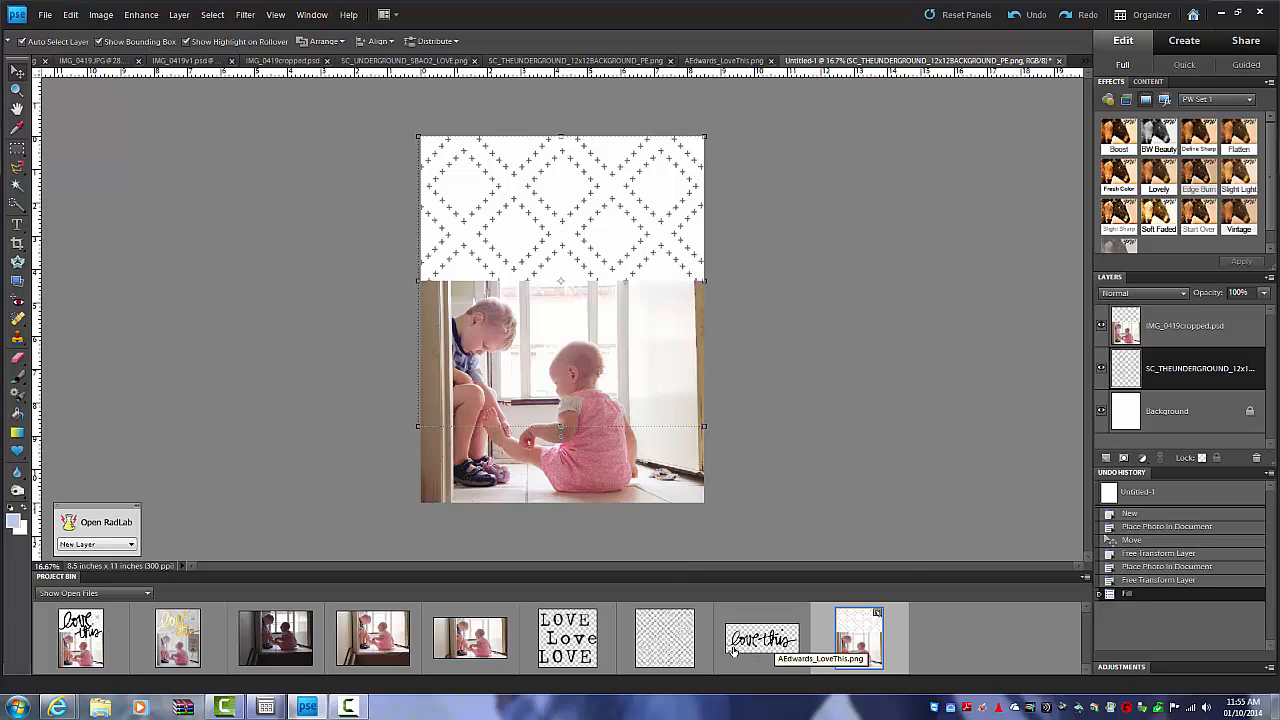
Place AEdwards_LoveThis.png on the page above the photo layer and position it over the patterned area.
double_click(766, 644)
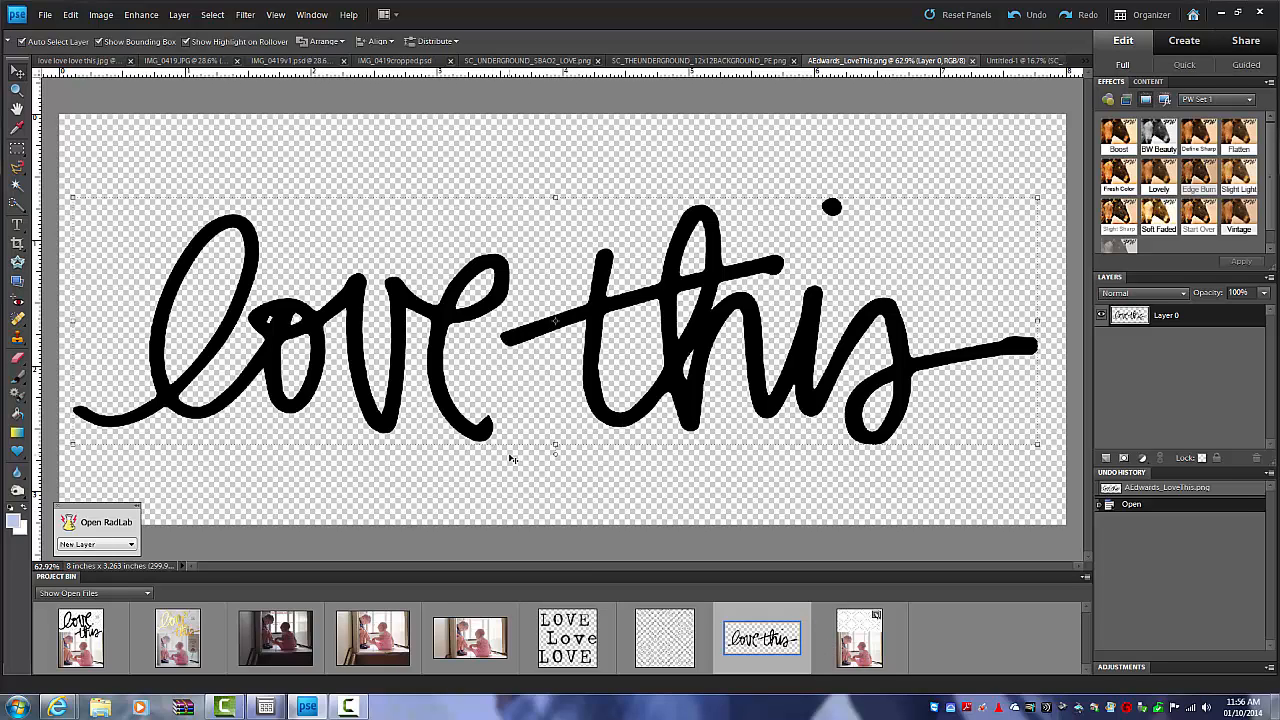
click(857, 648)
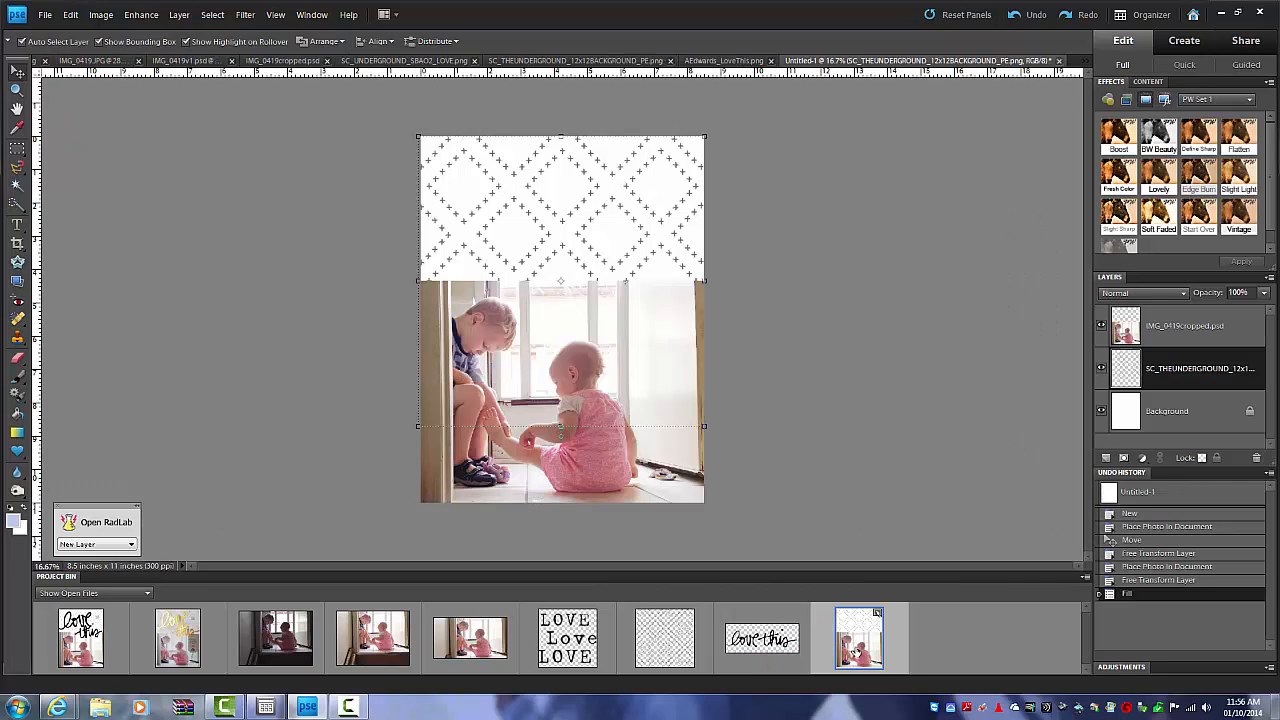
drag(781, 650, 560, 333)
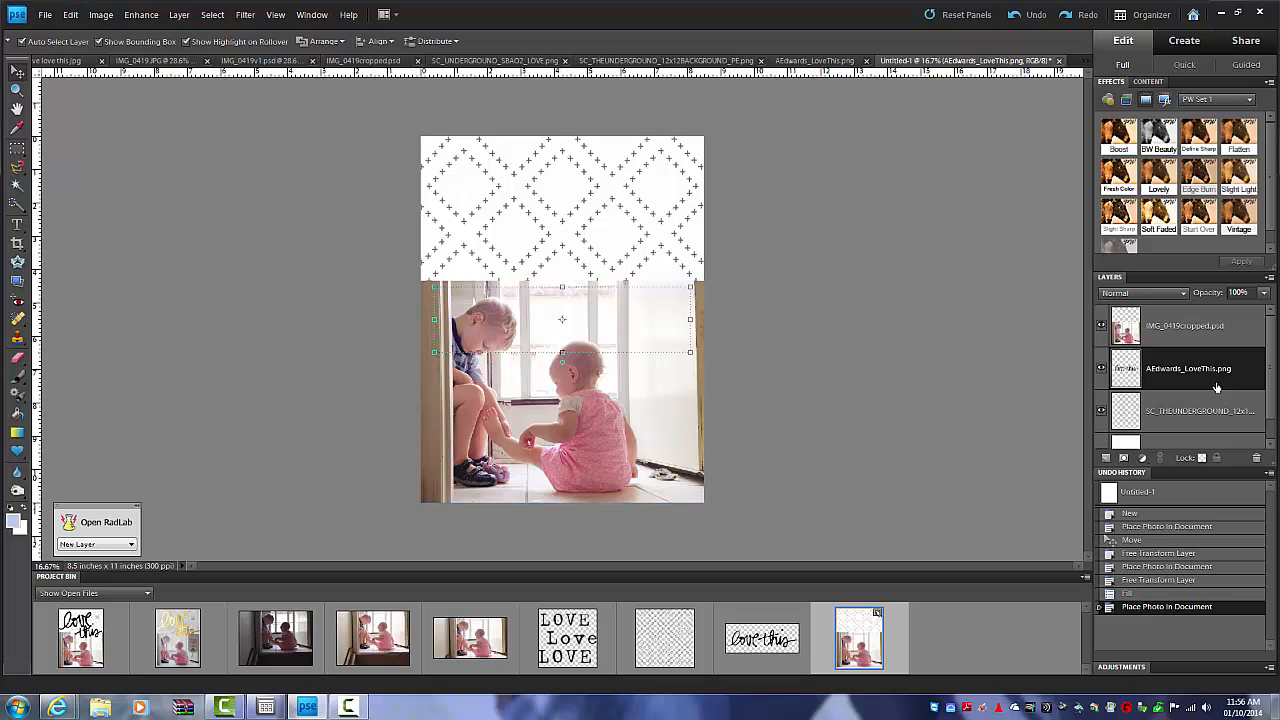
drag(1177, 371, 1171, 307)
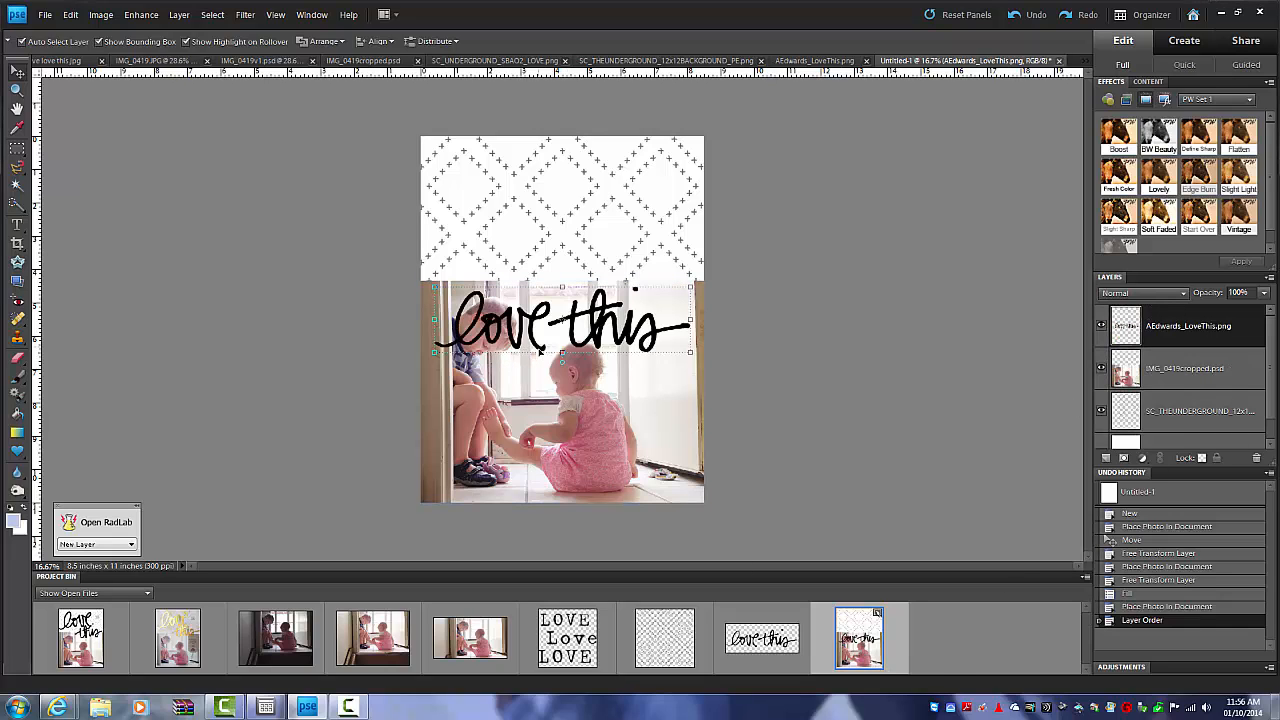
drag(539, 346, 539, 246)
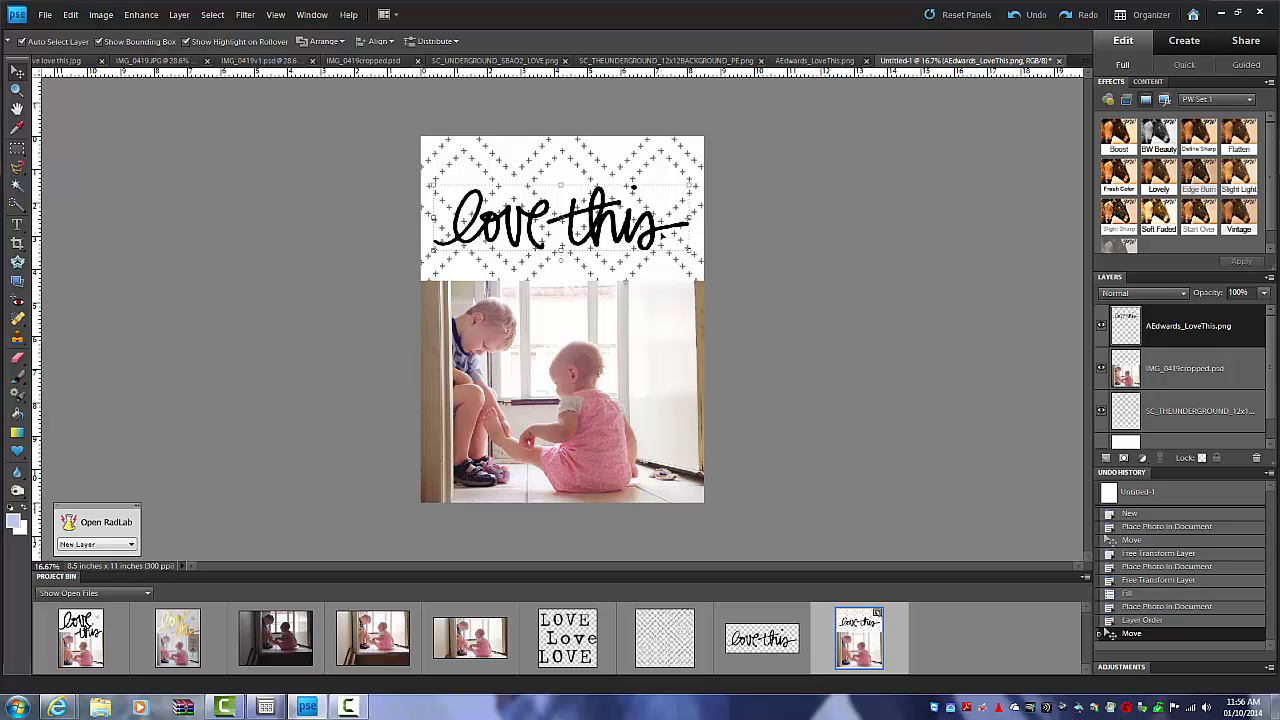
Duplicate the "love this" title layer and move the copy straight down below the original.
right_click(1165, 335)
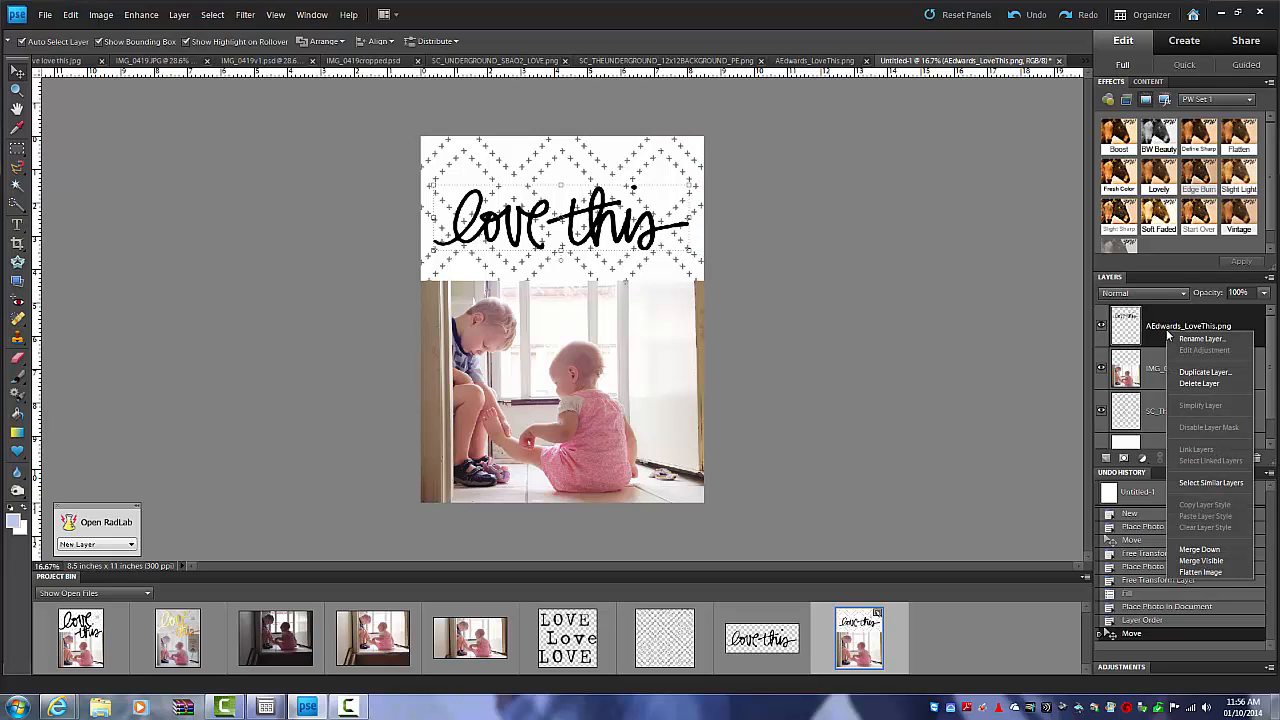
click(1204, 373)
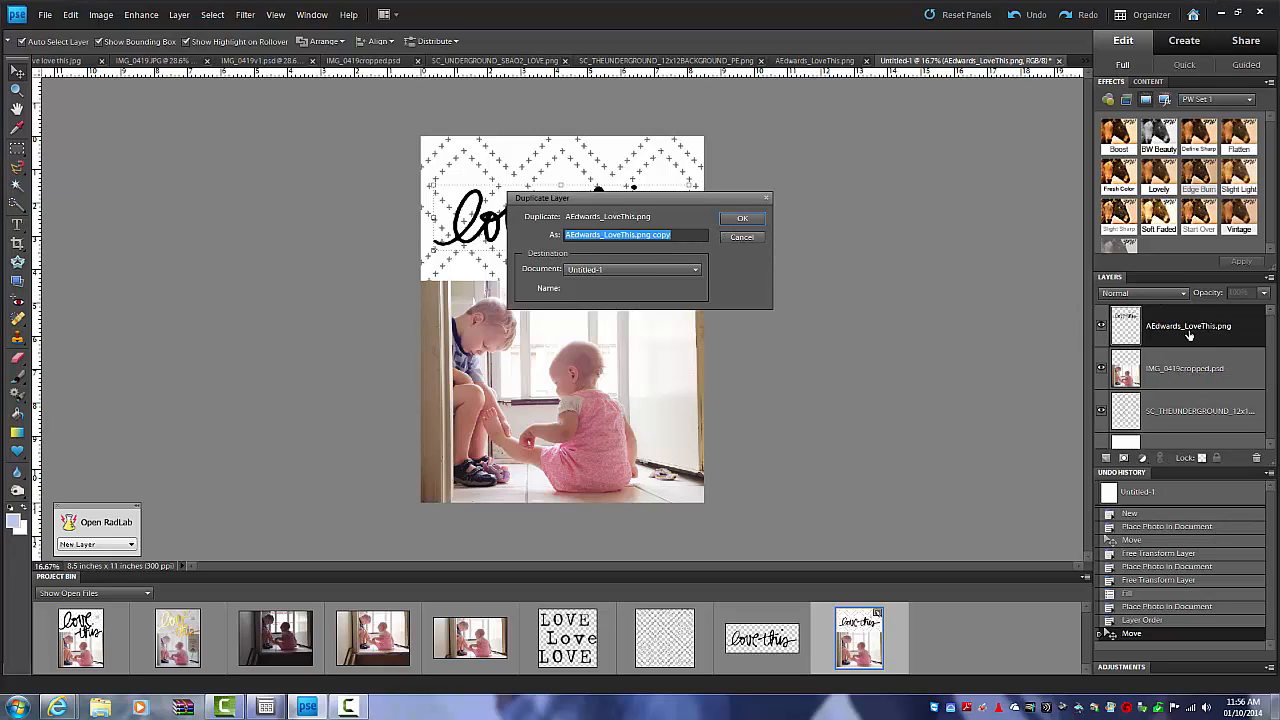
click(741, 220)
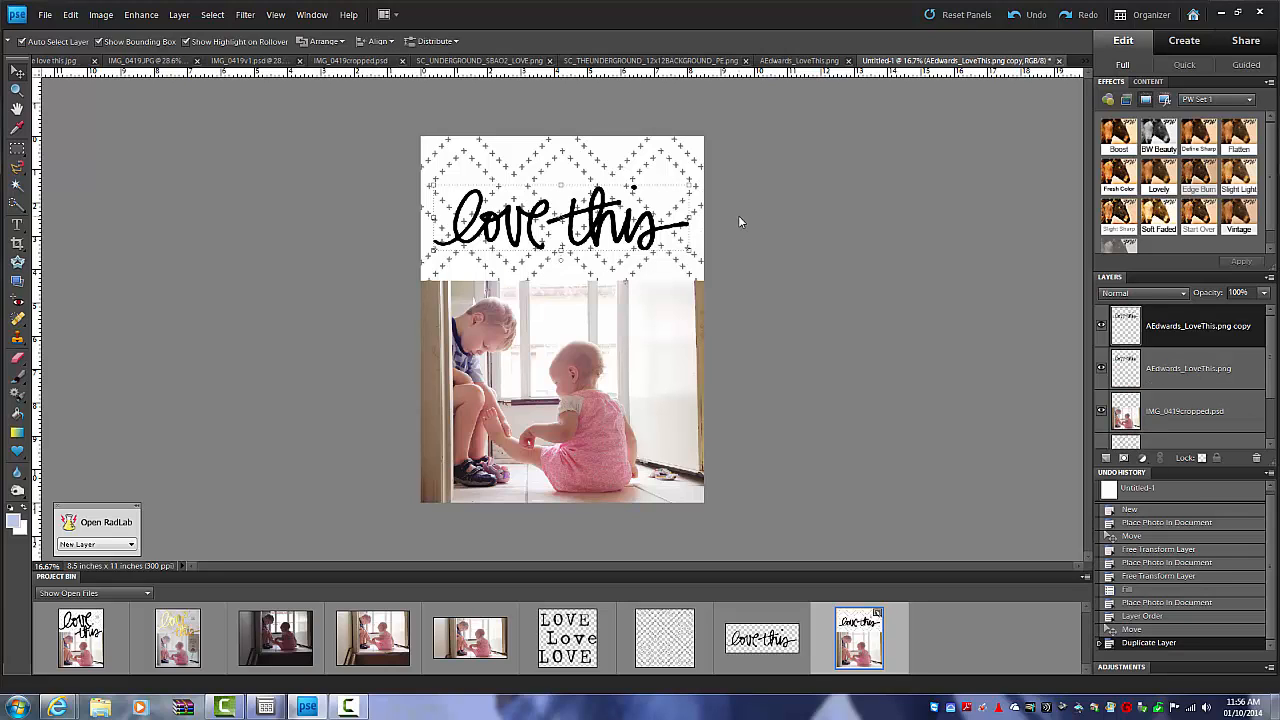
drag(597, 238, 597, 314)
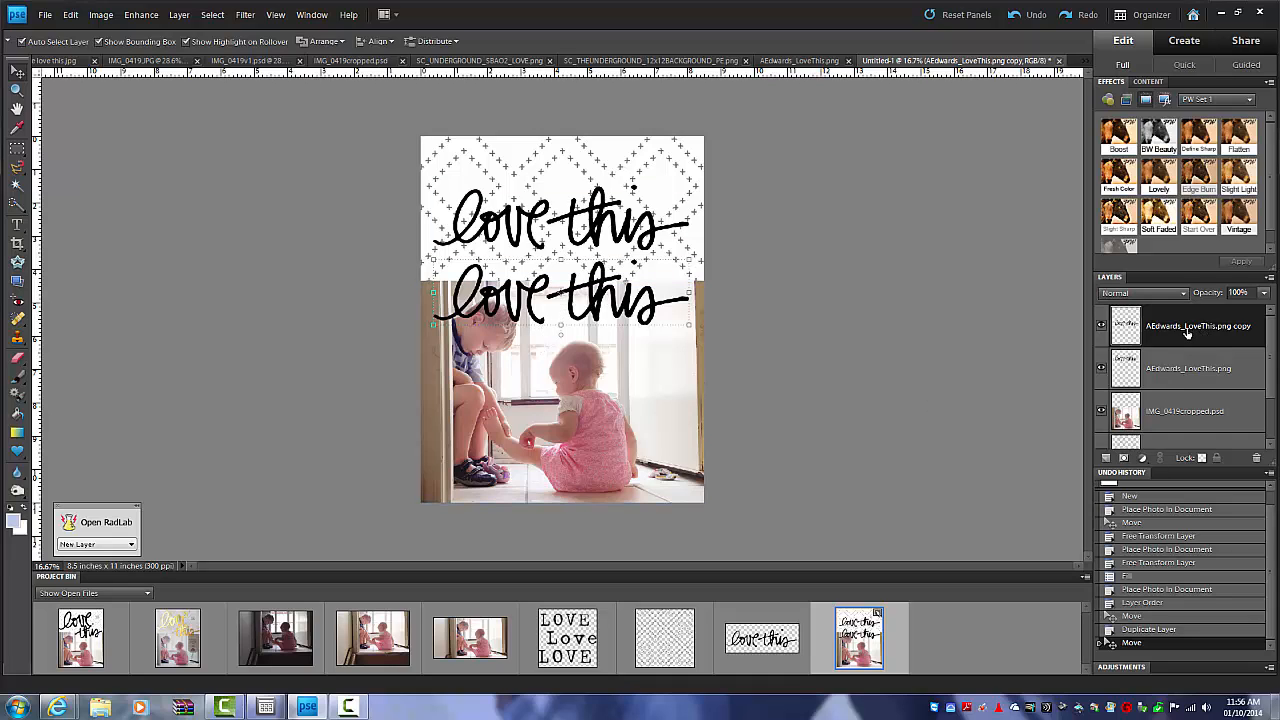
Erase the word "love" from the title copy and the word "this" from the original title layer.
click(19, 359)
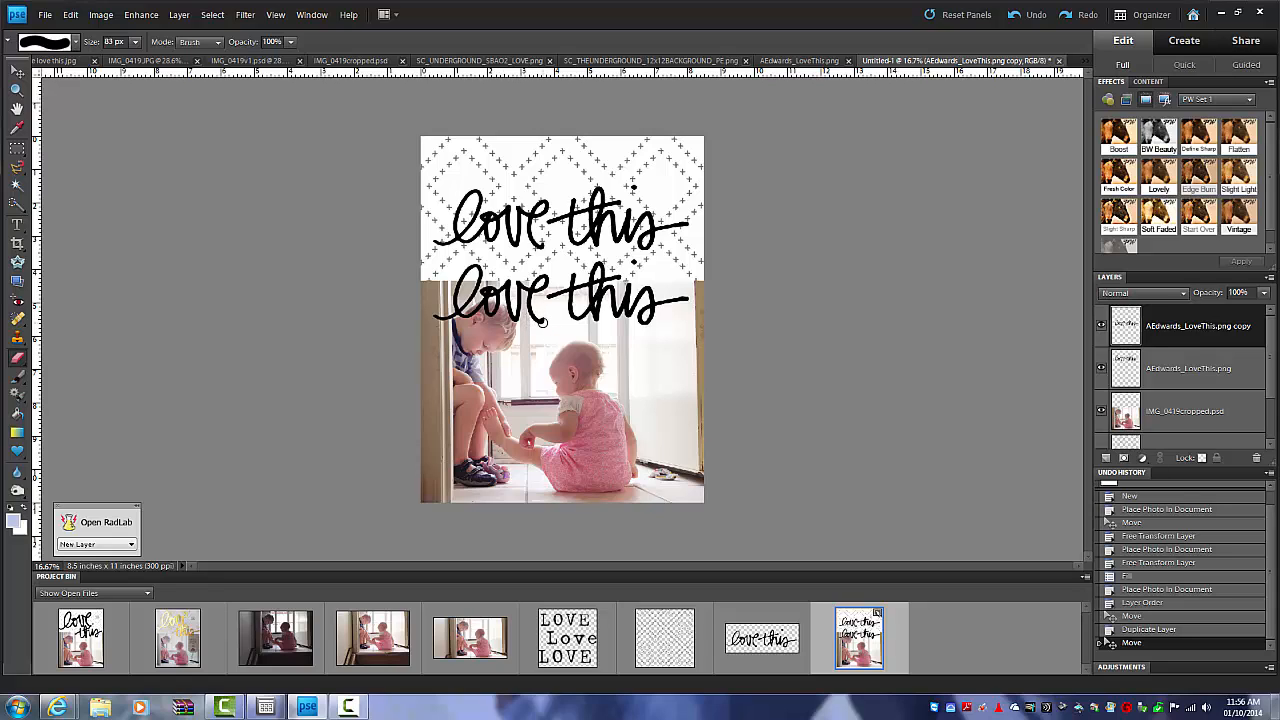
mouse_move(543, 321)
mouse_down()
mouse_move(533, 312)
mouse_move(553, 318)
mouse_move(534, 292)
mouse_move(545, 281)
mouse_move(516, 288)
mouse_move(517, 326)
mouse_move(506, 285)
mouse_move(482, 293)
mouse_move(496, 308)
mouse_move(448, 314)
mouse_move(468, 268)
mouse_move(426, 270)
mouse_move(446, 284)
mouse_move(408, 309)
mouse_move(463, 302)
mouse_move(437, 308)
mouse_move(464, 311)
mouse_move(435, 318)
mouse_move(440, 330)
mouse_up()
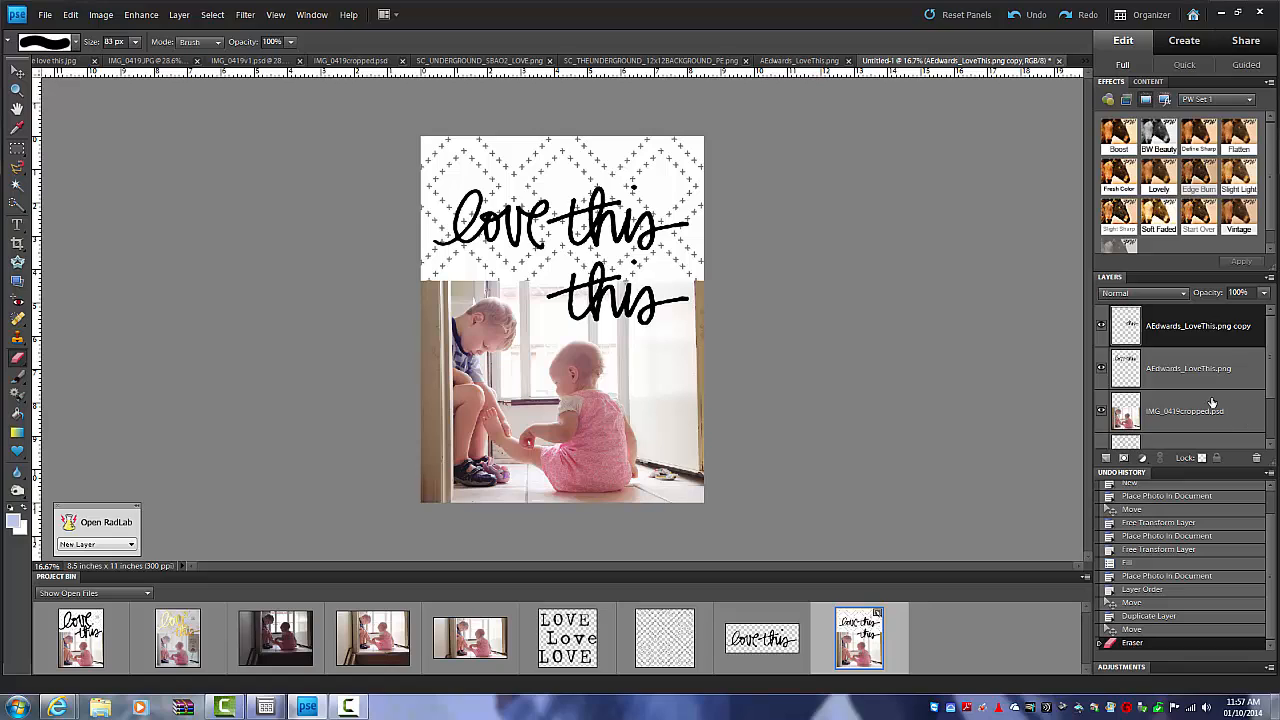
click(1175, 371)
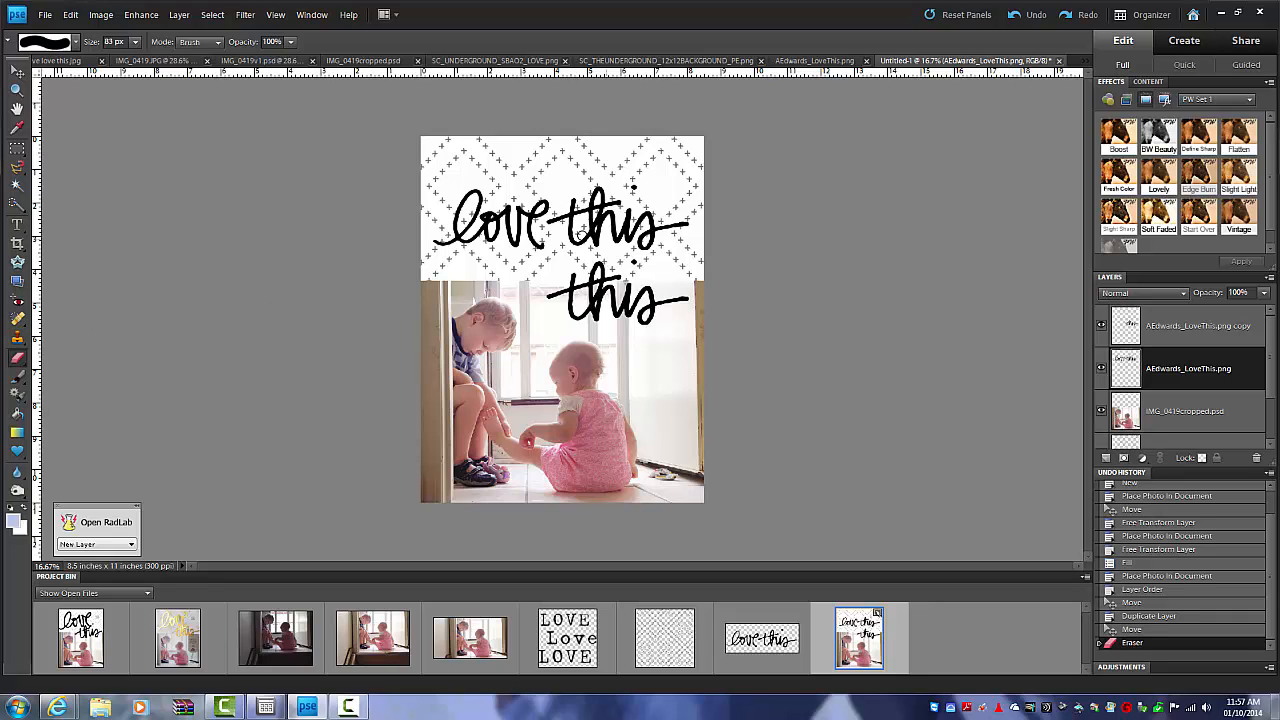
mouse_move(573, 198)
mouse_down()
mouse_move(573, 249)
mouse_move(565, 215)
mouse_move(547, 222)
mouse_move(583, 220)
mouse_move(622, 187)
mouse_move(636, 186)
mouse_move(573, 218)
mouse_move(572, 234)
mouse_move(603, 206)
mouse_move(585, 222)
mouse_move(617, 218)
mouse_move(610, 232)
mouse_move(643, 246)
mouse_move(649, 212)
mouse_move(654, 228)
mouse_move(696, 225)
mouse_move(643, 219)
mouse_up()
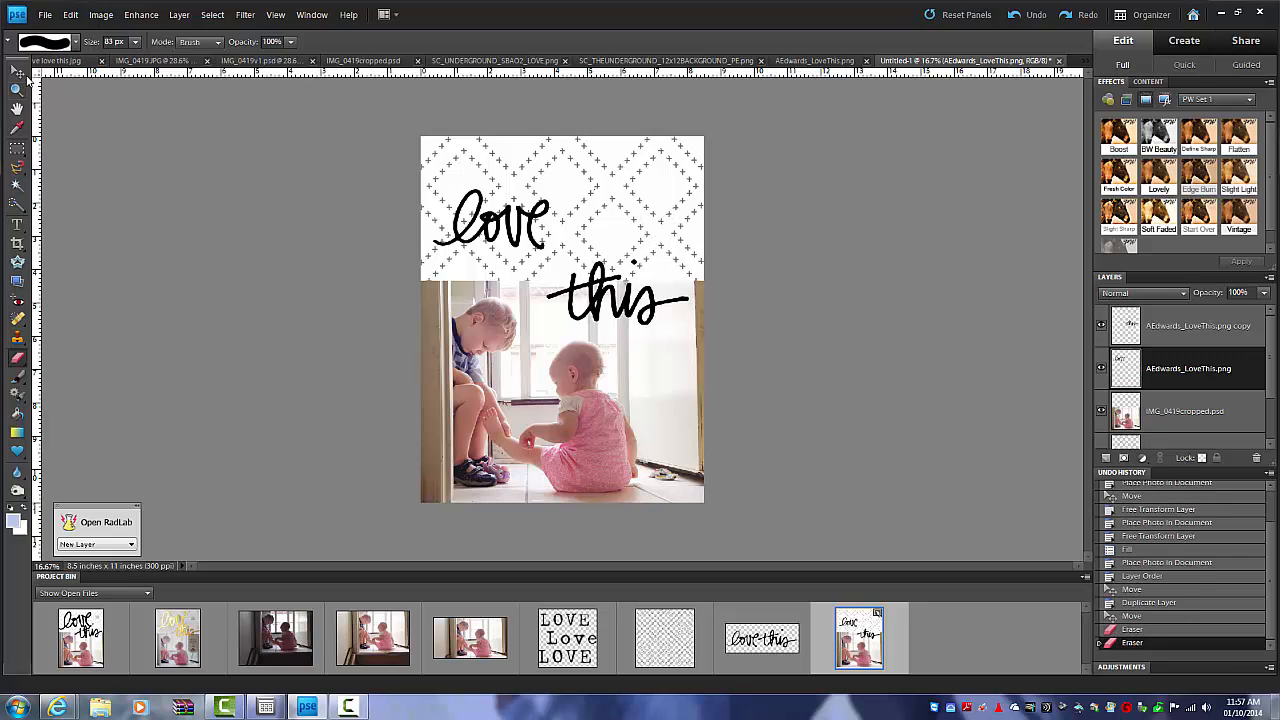
Enlarge the "love" title layer to about 165%, rotate it about -6.9 degrees and position it against the page's left edge.
click(17, 72)
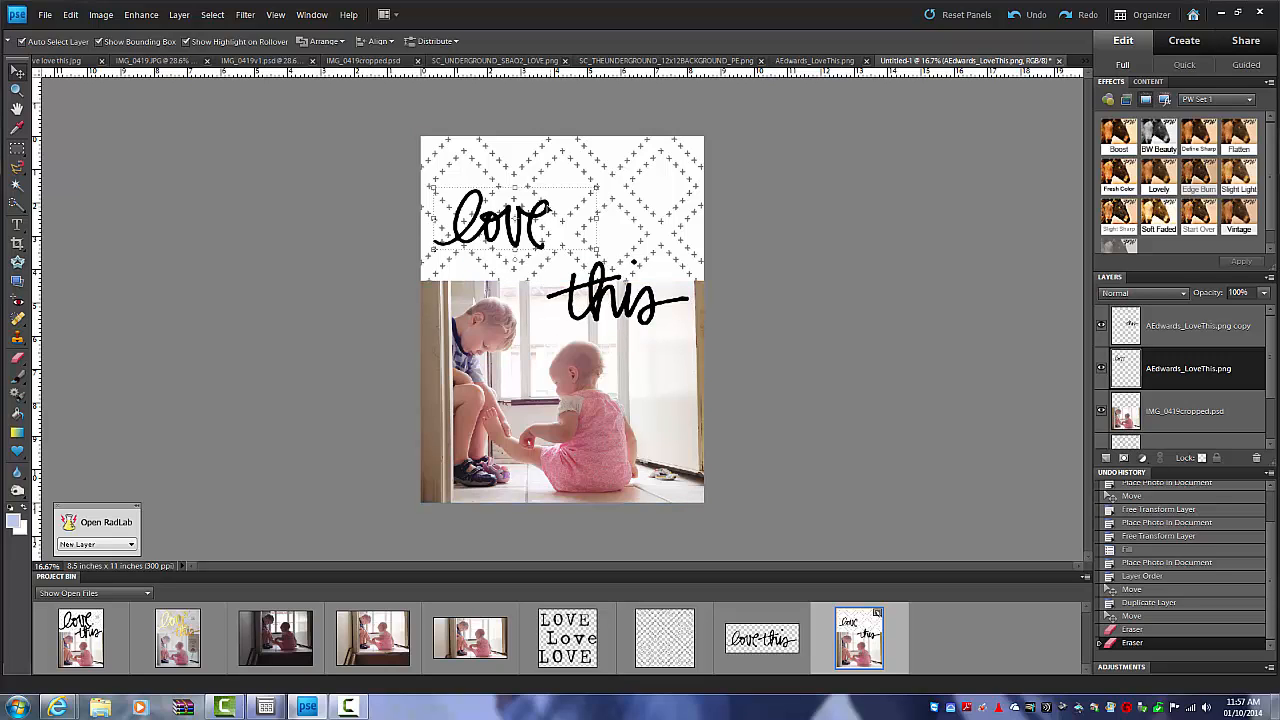
click(560, 203)
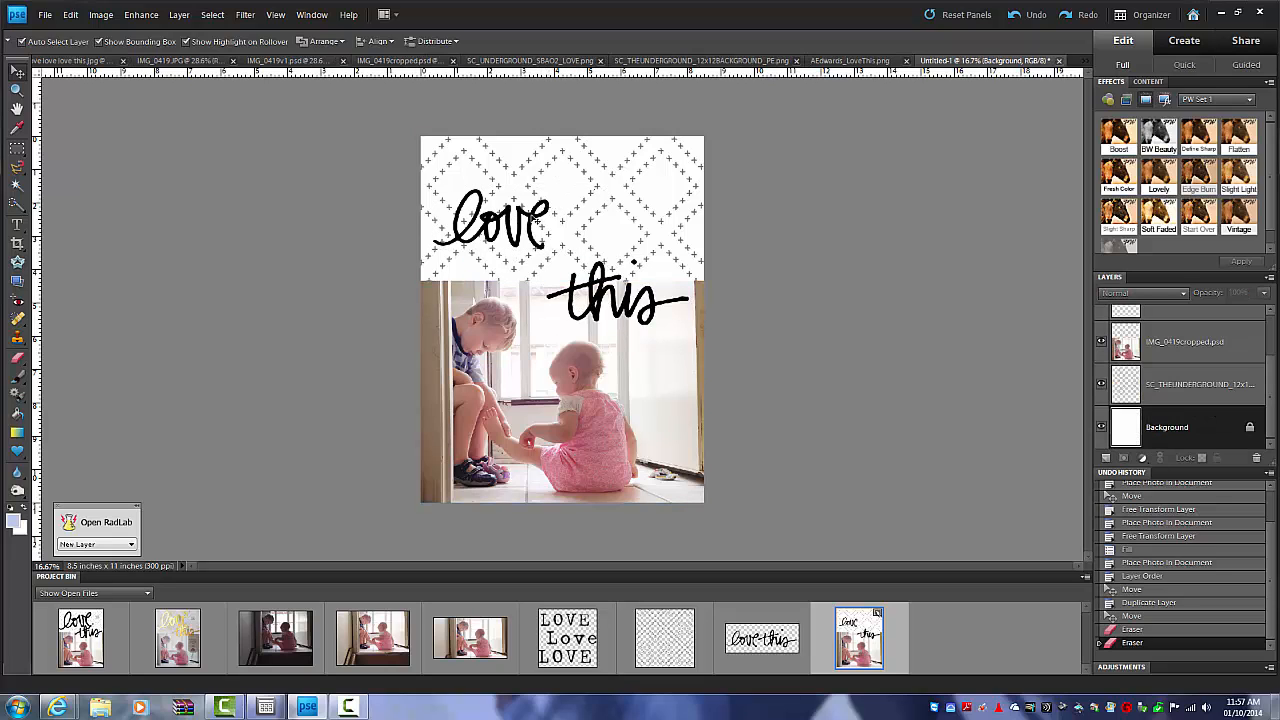
click(536, 220)
drag(596, 187, 685, 152)
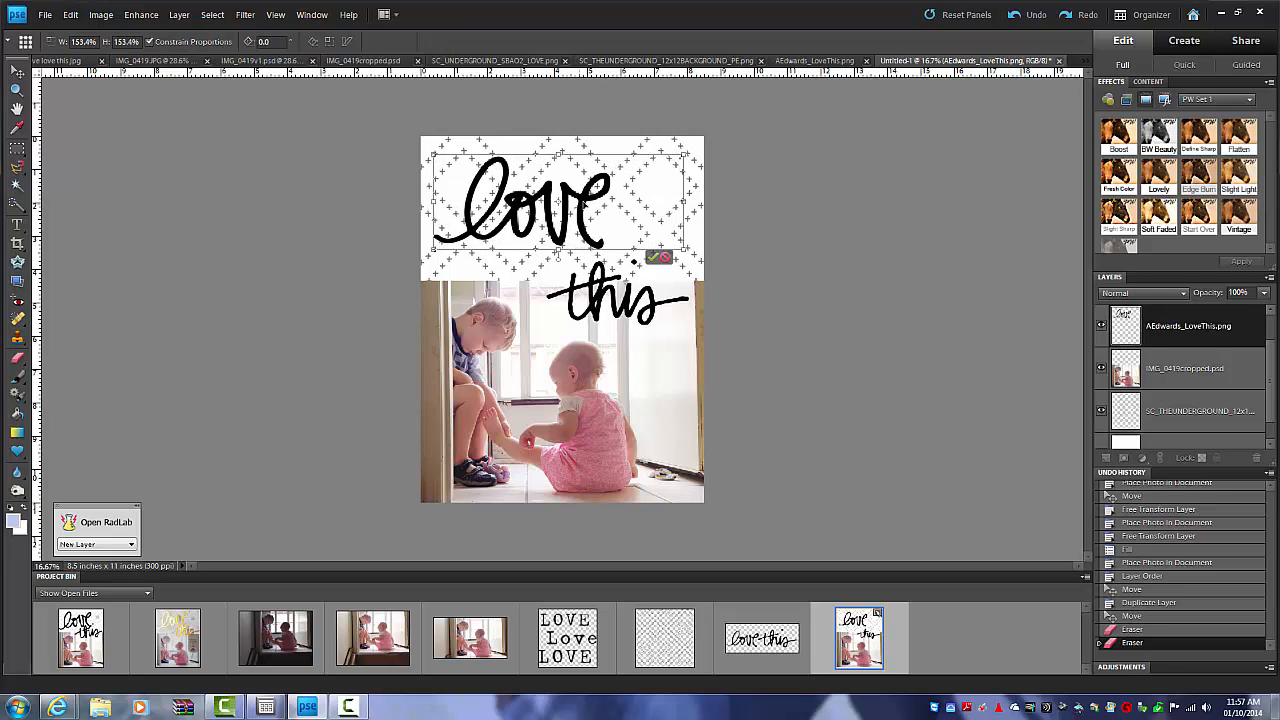
drag(583, 203, 568, 228)
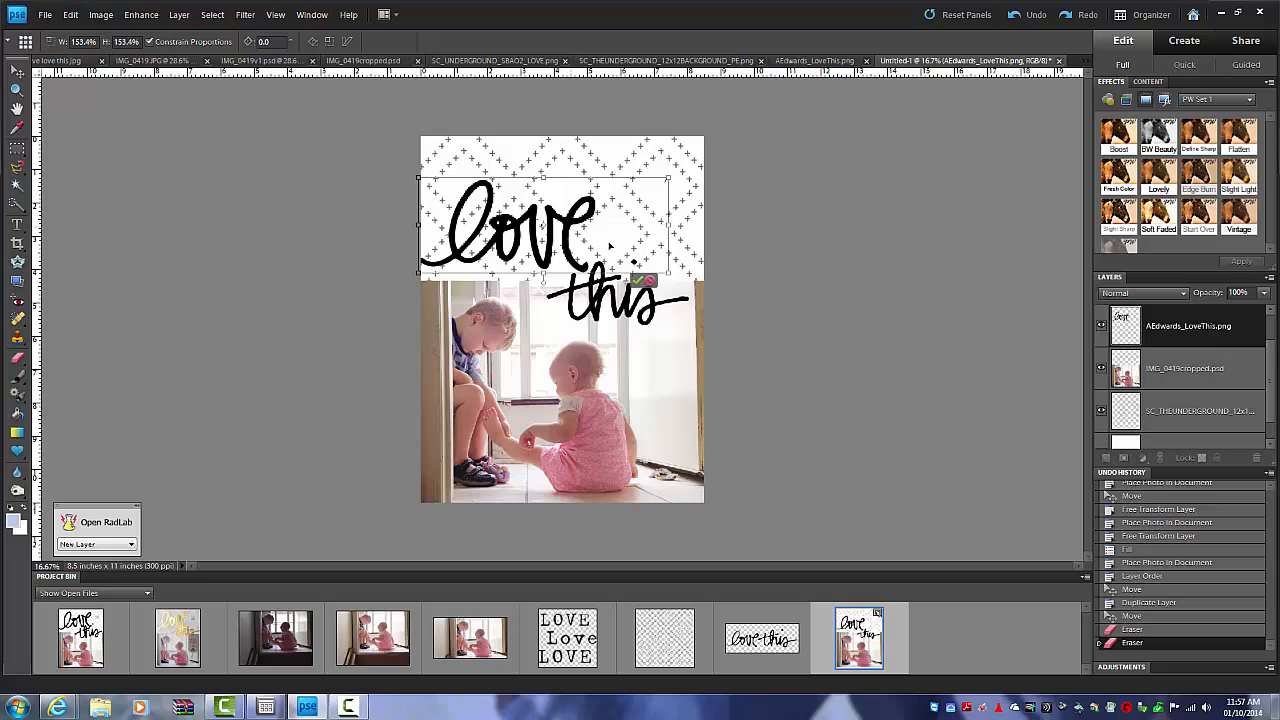
drag(673, 280, 679, 264)
drag(566, 224, 552, 226)
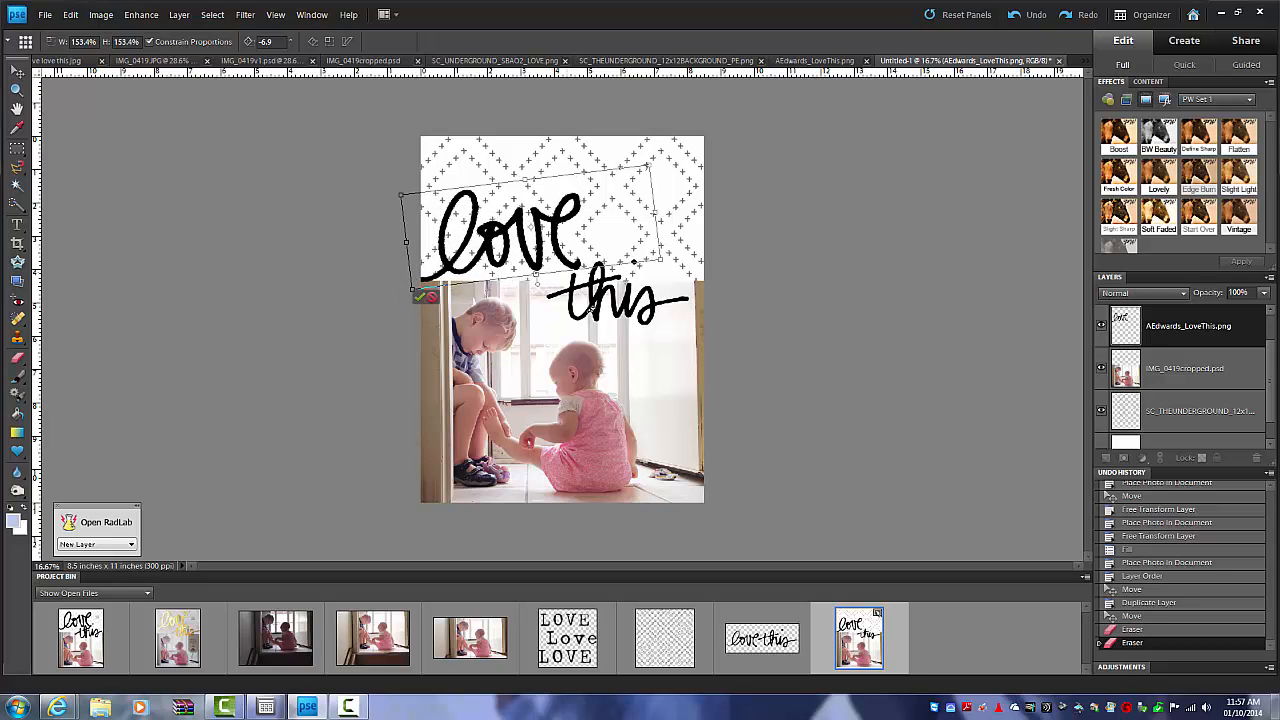
drag(652, 161, 666, 157)
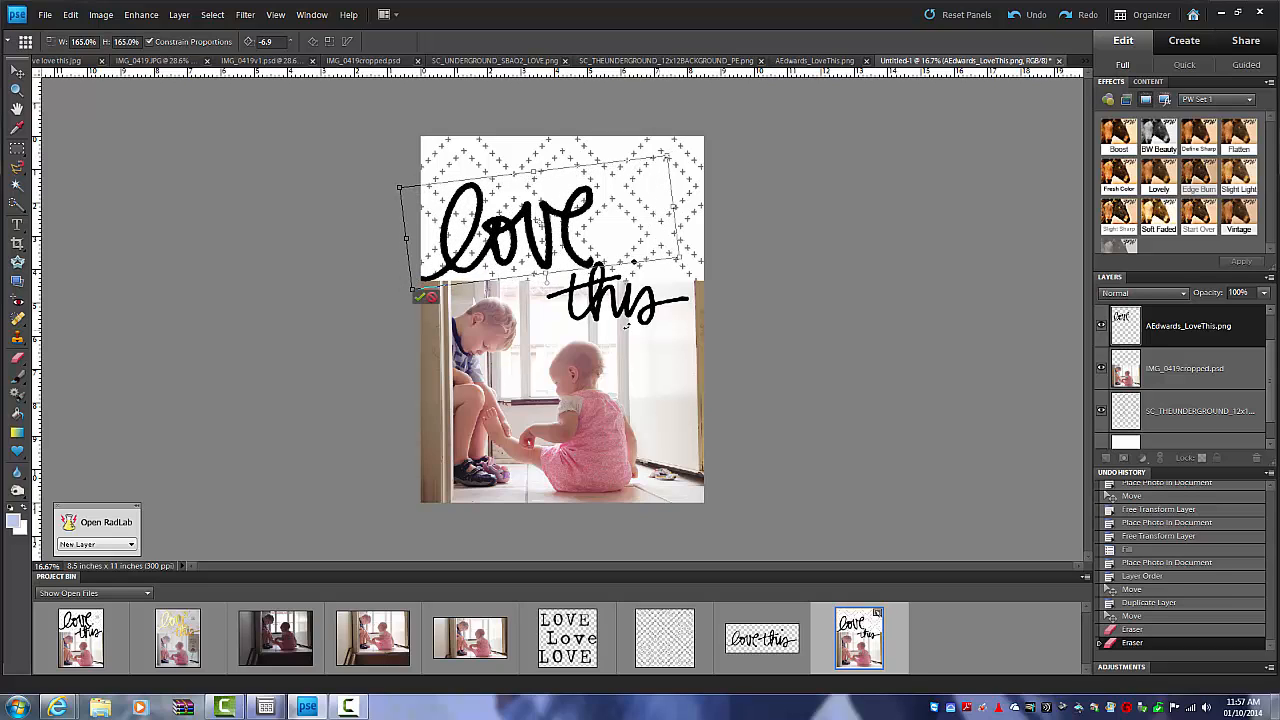
click(420, 297)
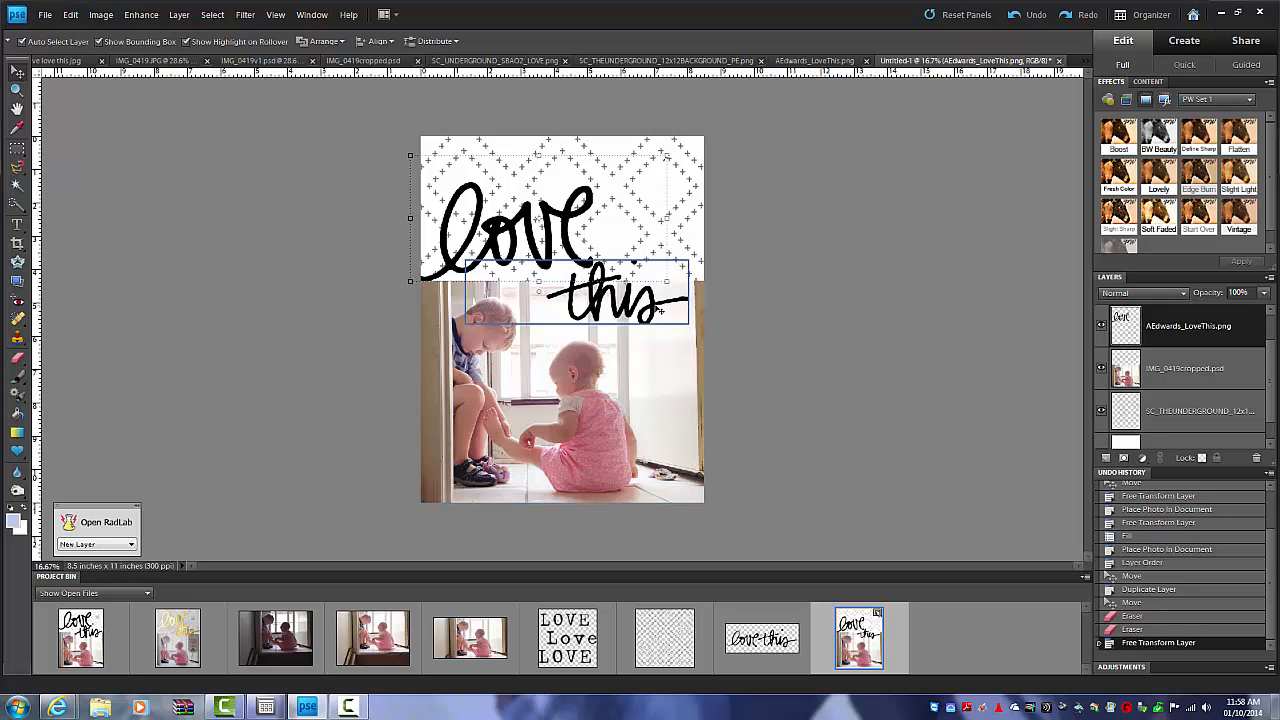
Enlarge the "this" title layer to about 142% and position it just below "love", reaching the page's right edge.
key(ctrl+j)
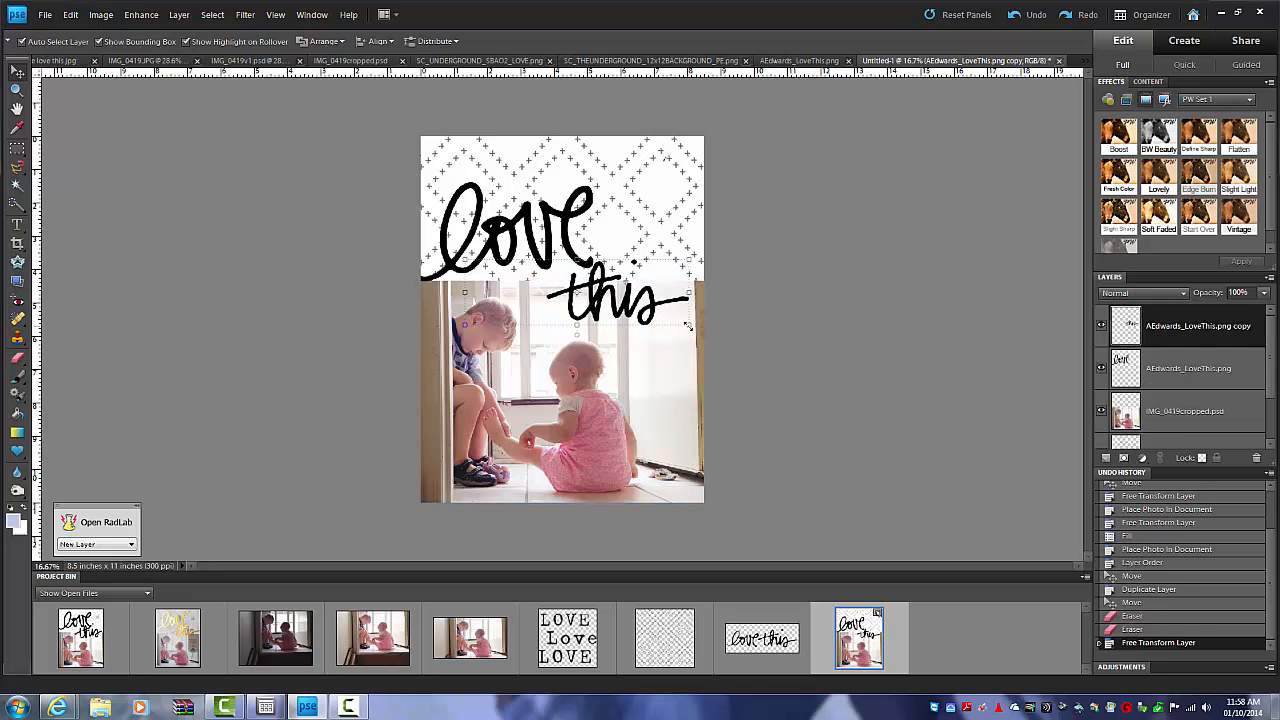
drag(688, 326, 746, 341)
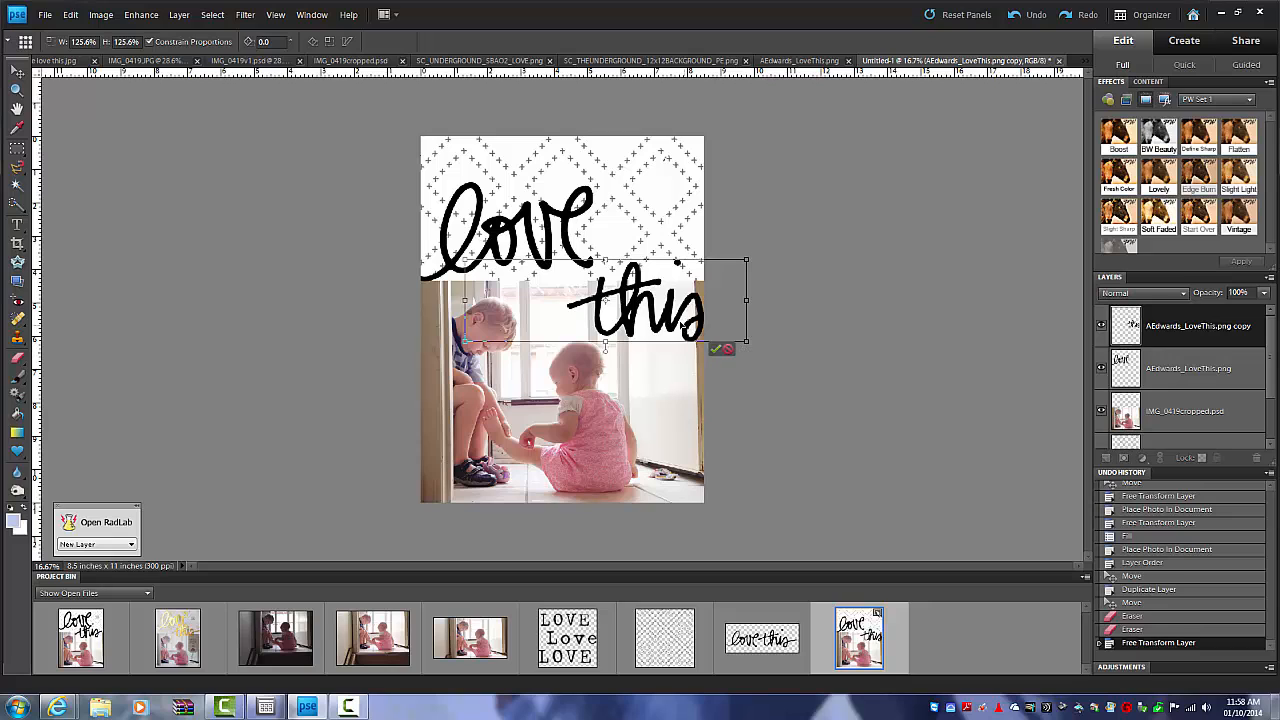
drag(665, 318, 632, 308)
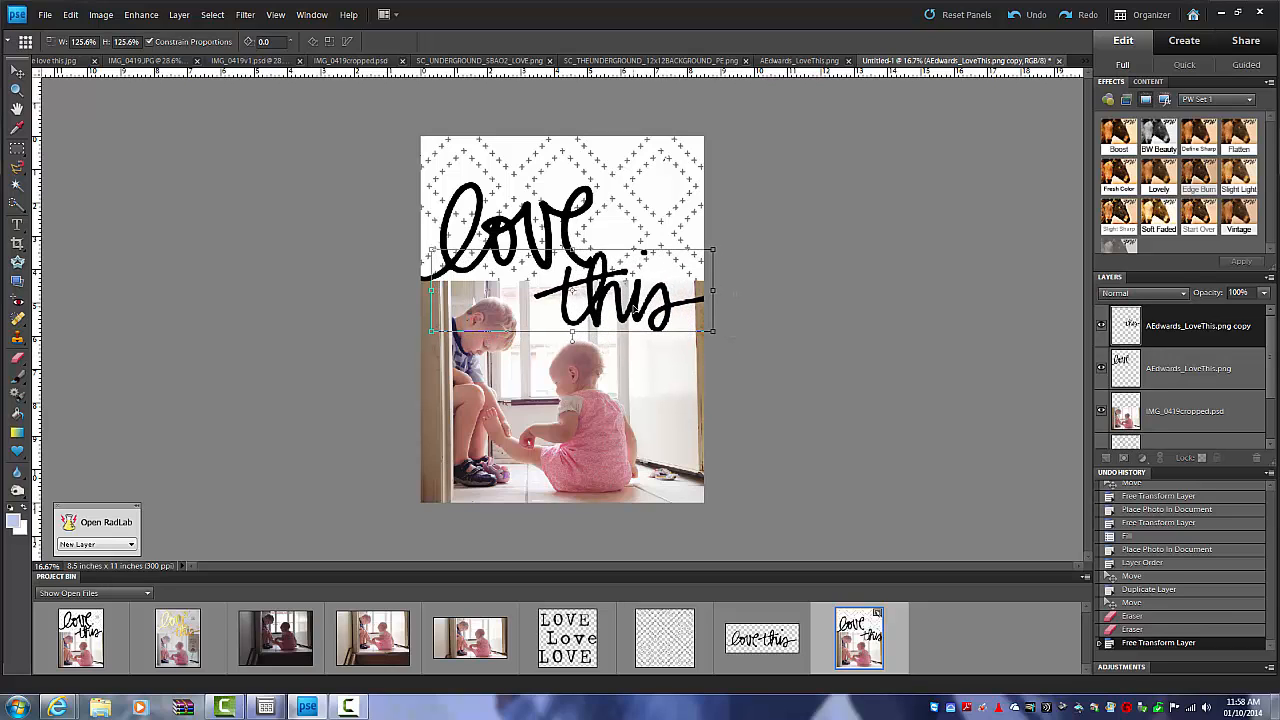
drag(714, 247, 749, 240)
drag(702, 306, 691, 306)
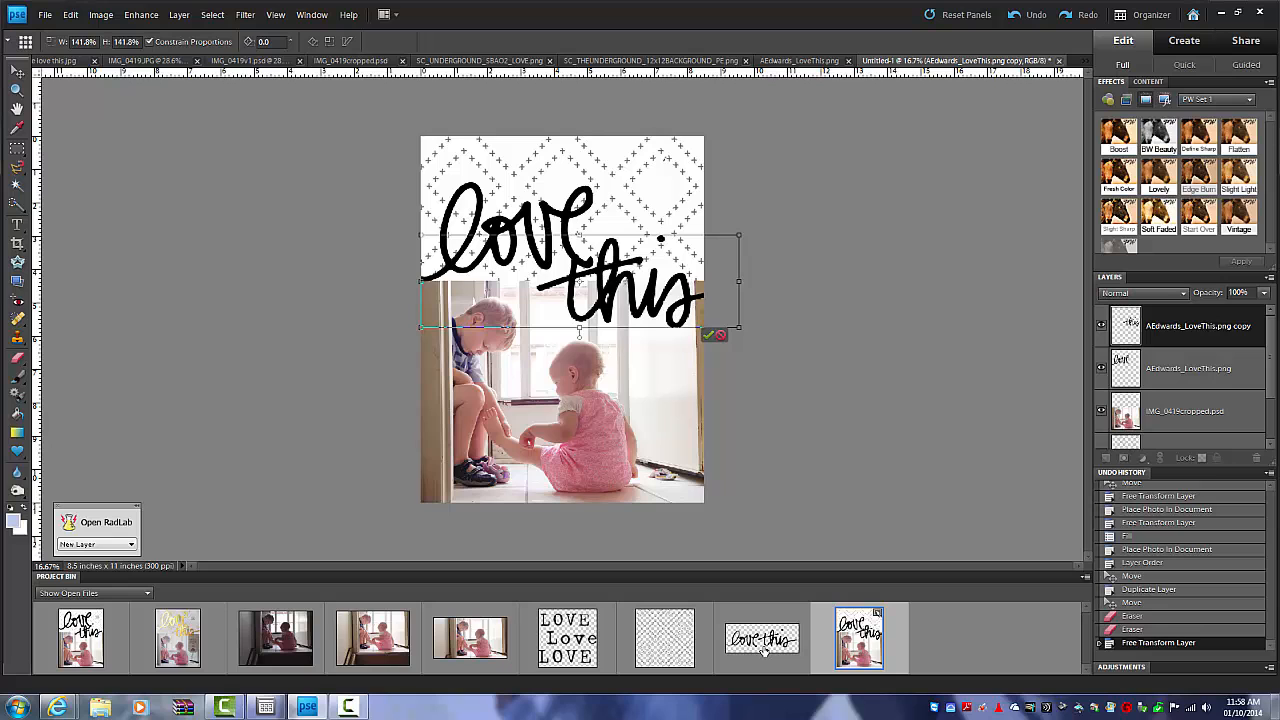
click(709, 335)
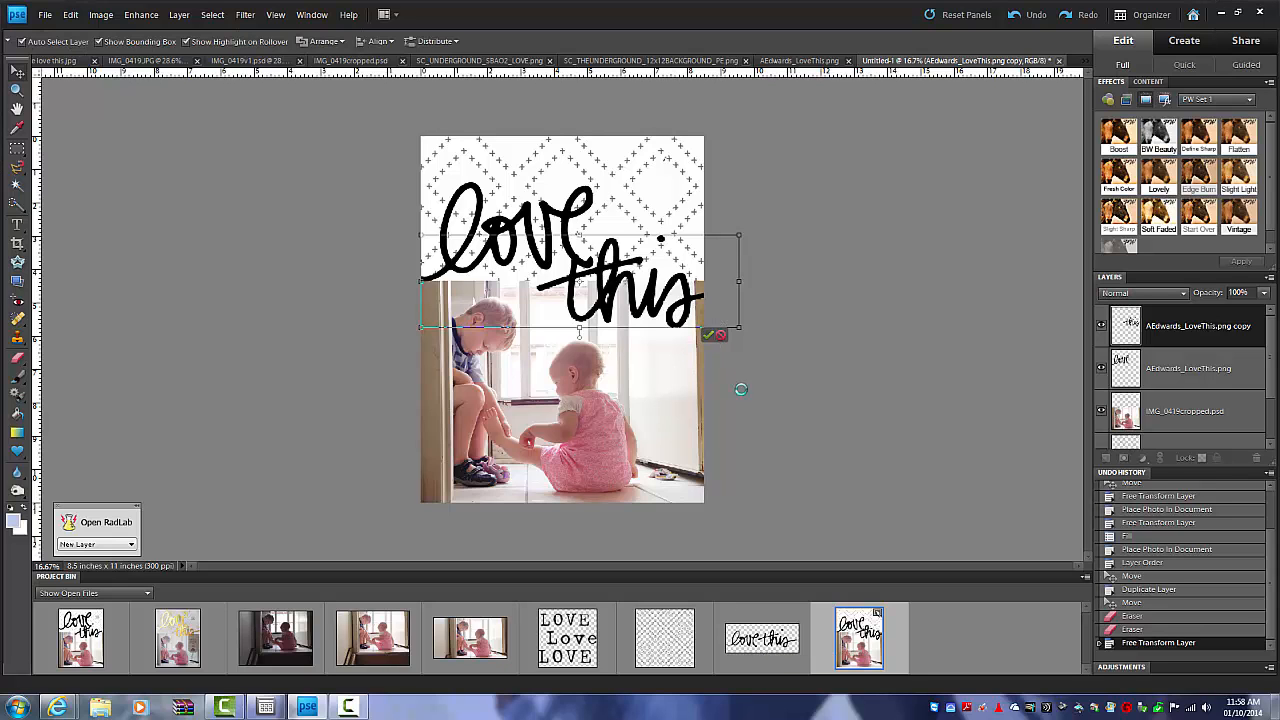
click(762, 638)
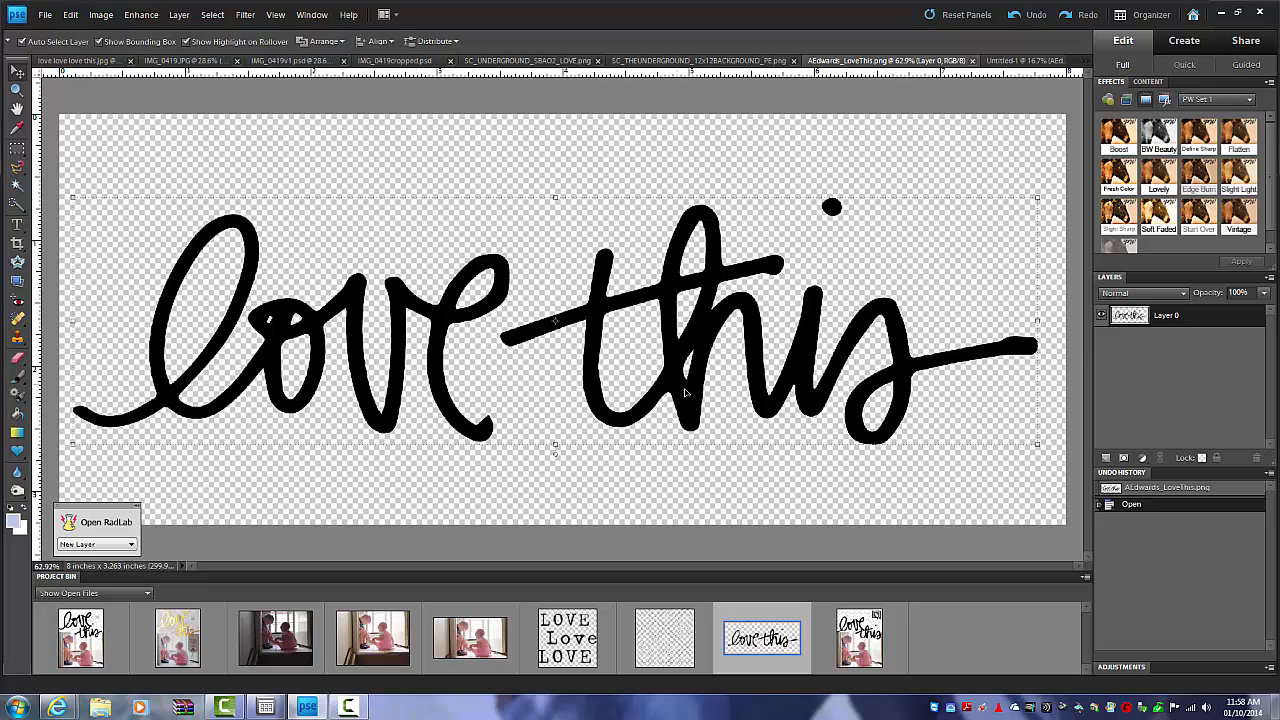
click(857, 652)
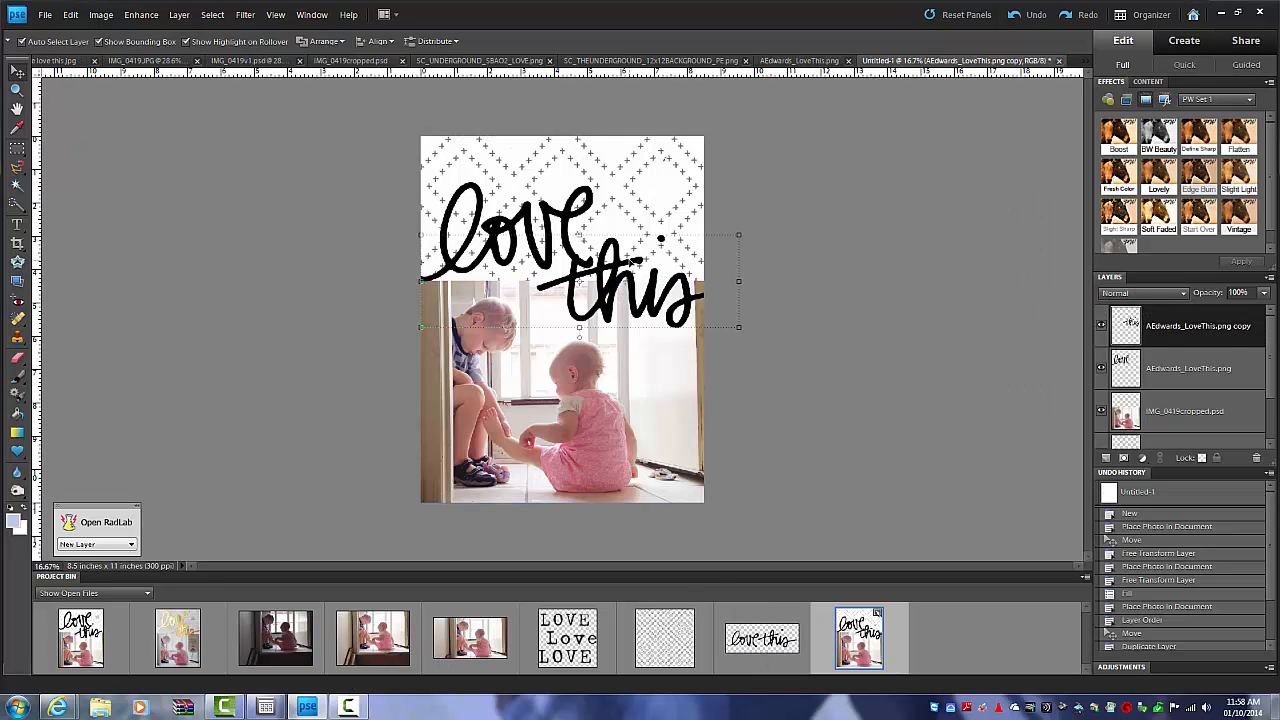
drag(655, 293, 656, 294)
click(665, 182)
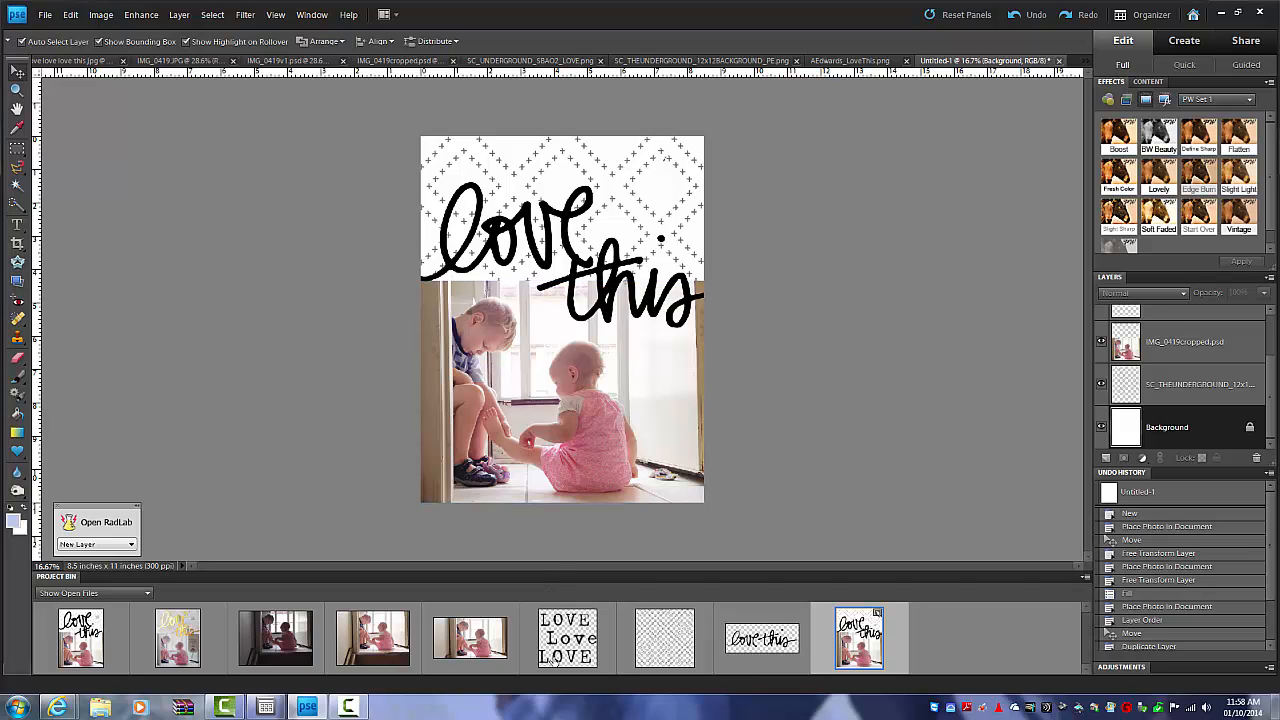
Place SC_UNDERGROUND_SBAO2_LOVE.png on the page and bring its layer to the top of the stack.
drag(553, 660, 703, 325)
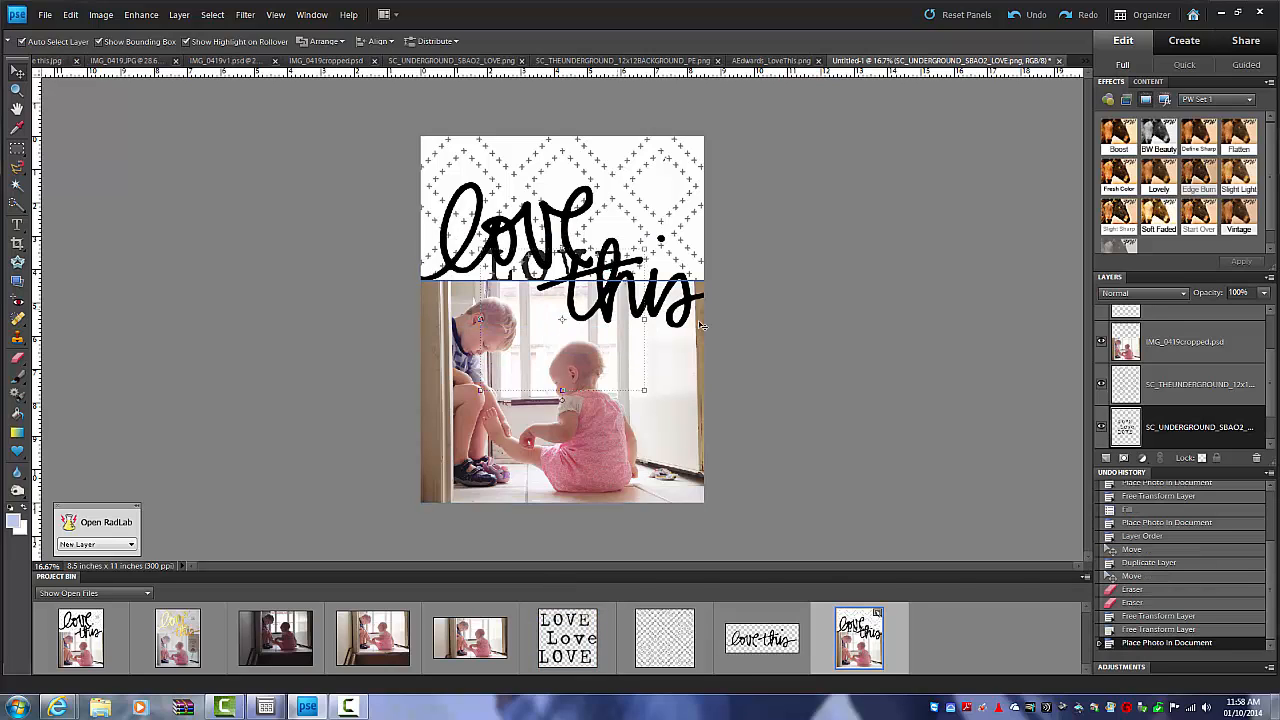
scroll(1186, 425, up, 2)
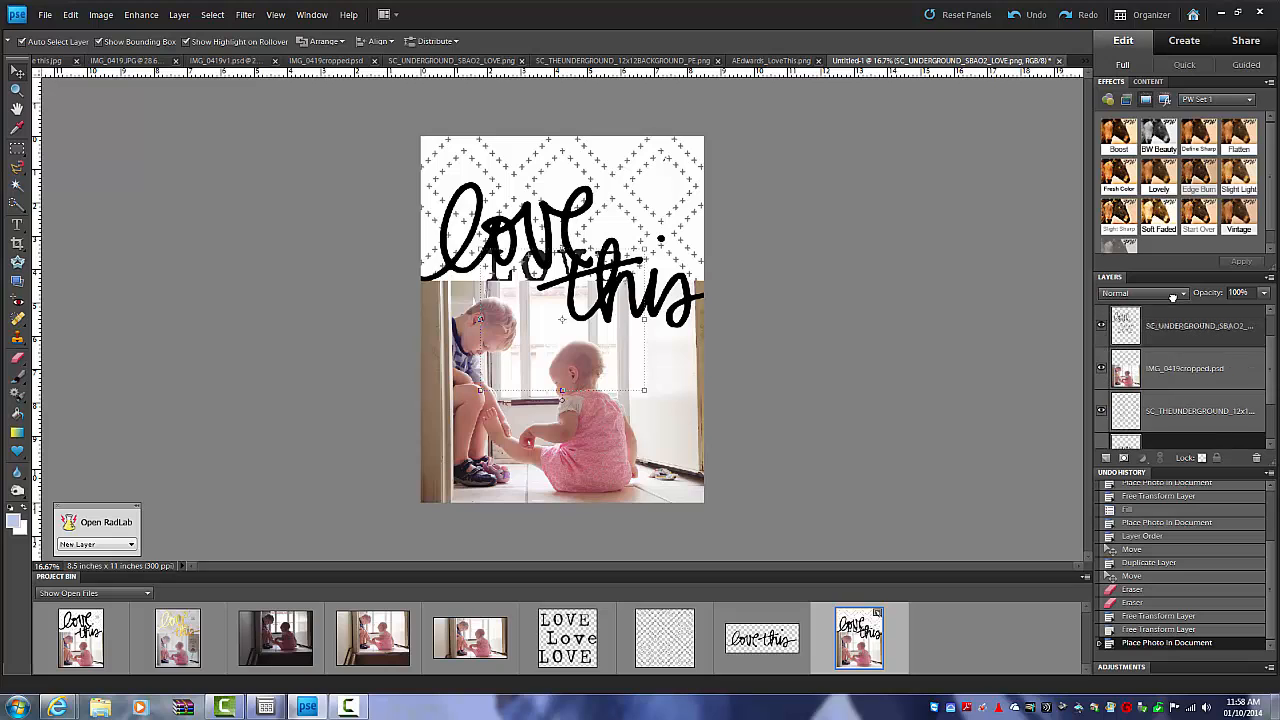
drag(1173, 297, 1180, 318)
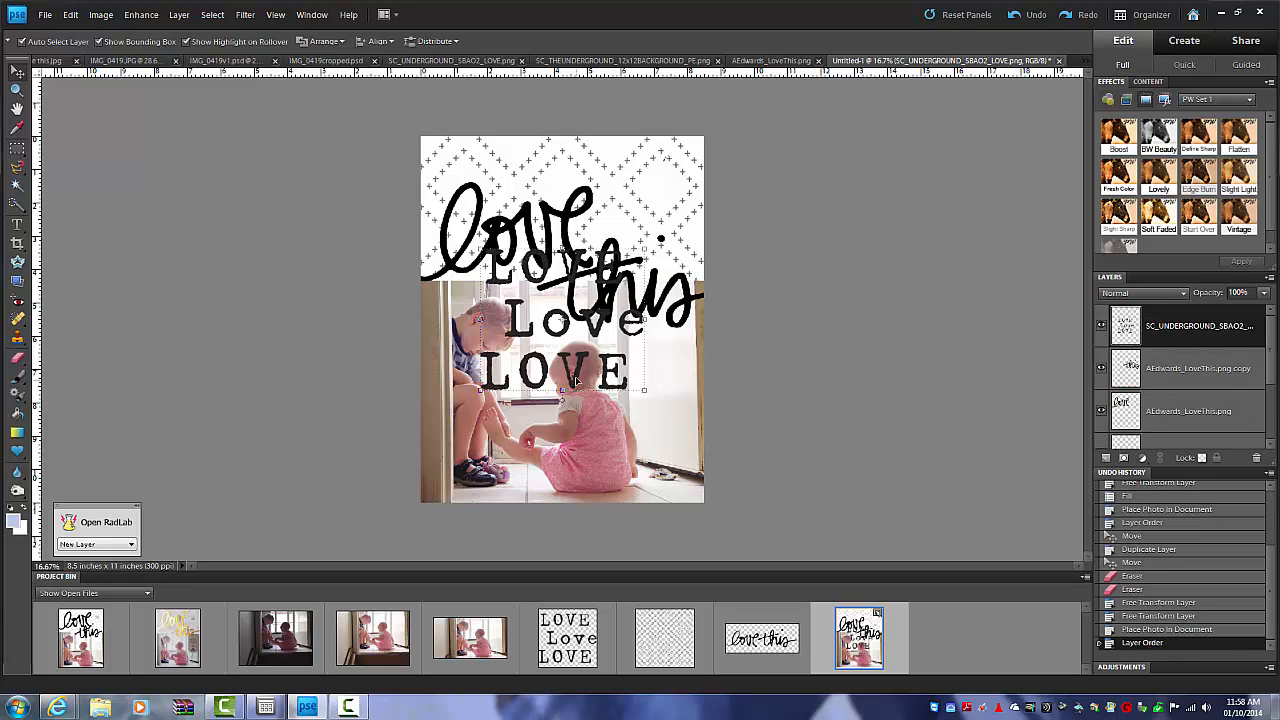
Shrink the typewriter LOVE word art to about 21% and position it in the page's upper-right corner above "this".
drag(576, 381, 637, 254)
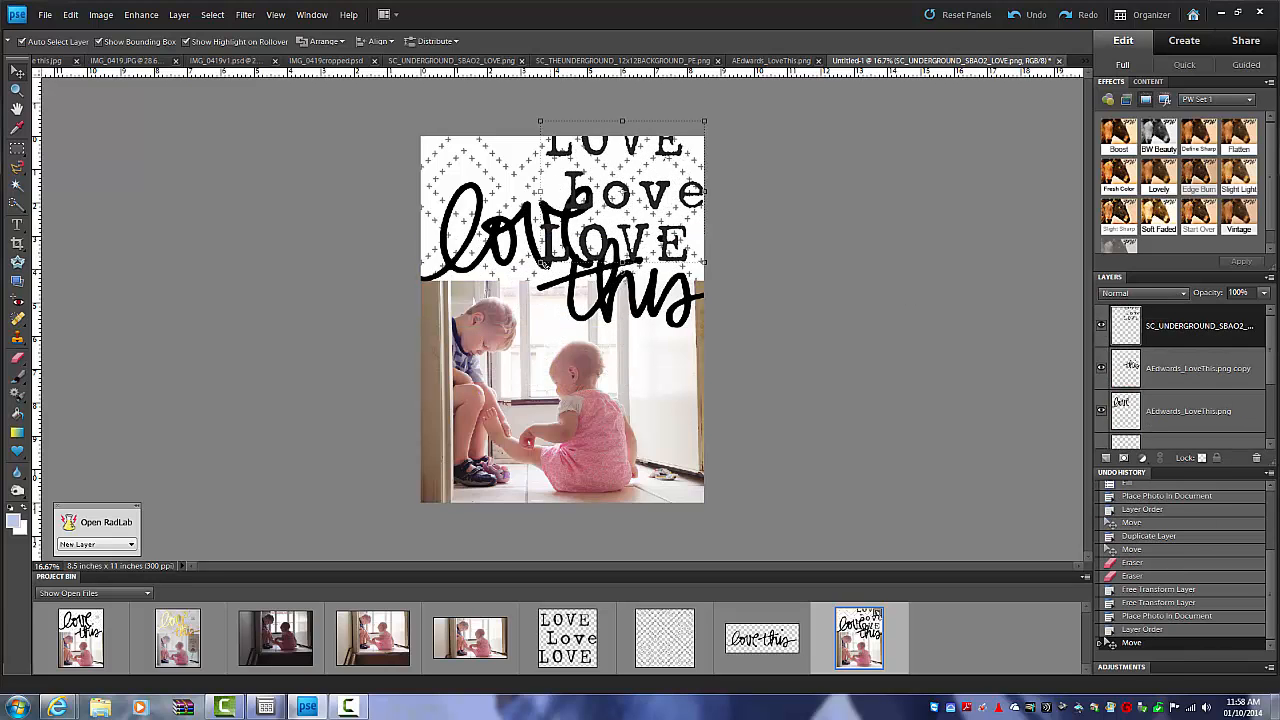
drag(540, 262, 667, 197)
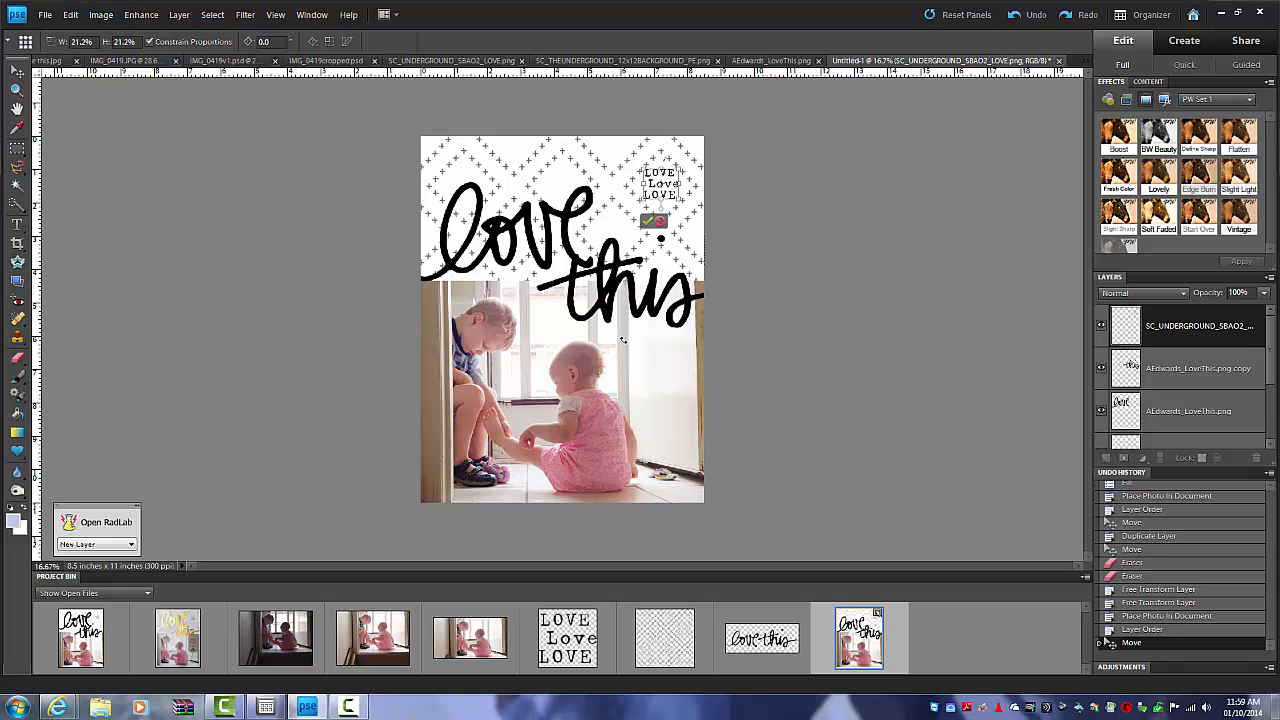
click(648, 221)
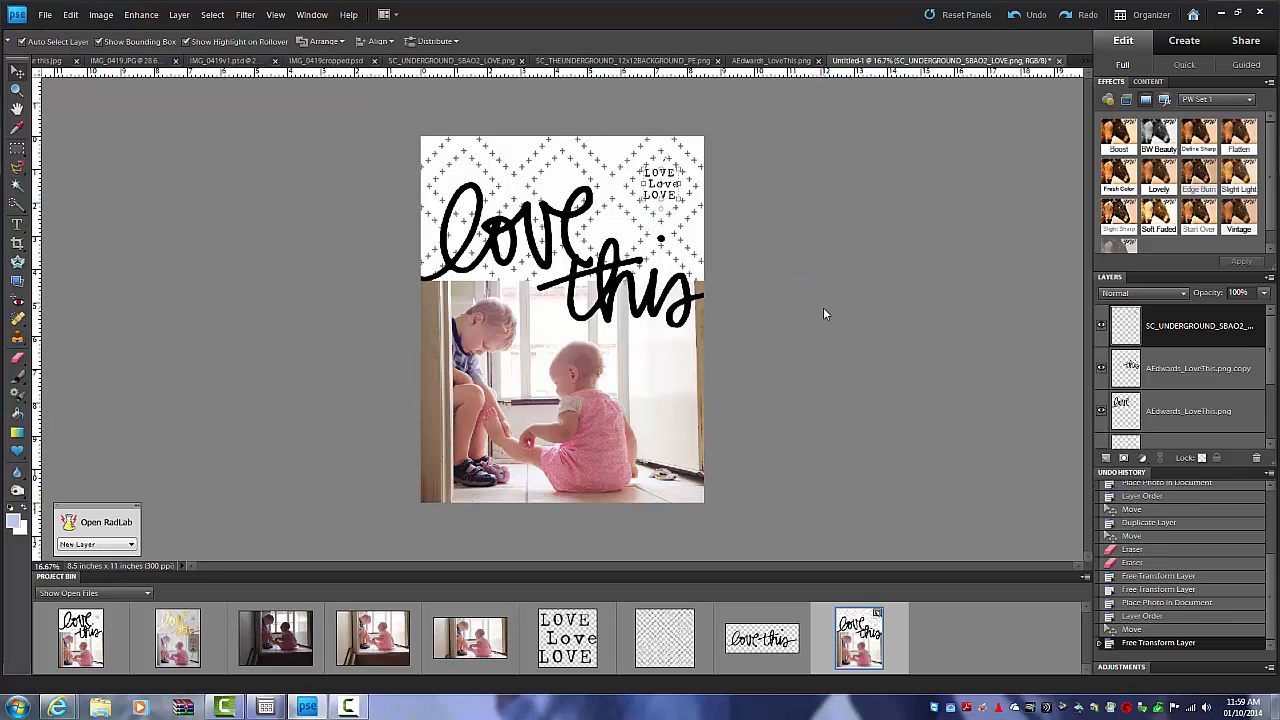
click(816, 335)
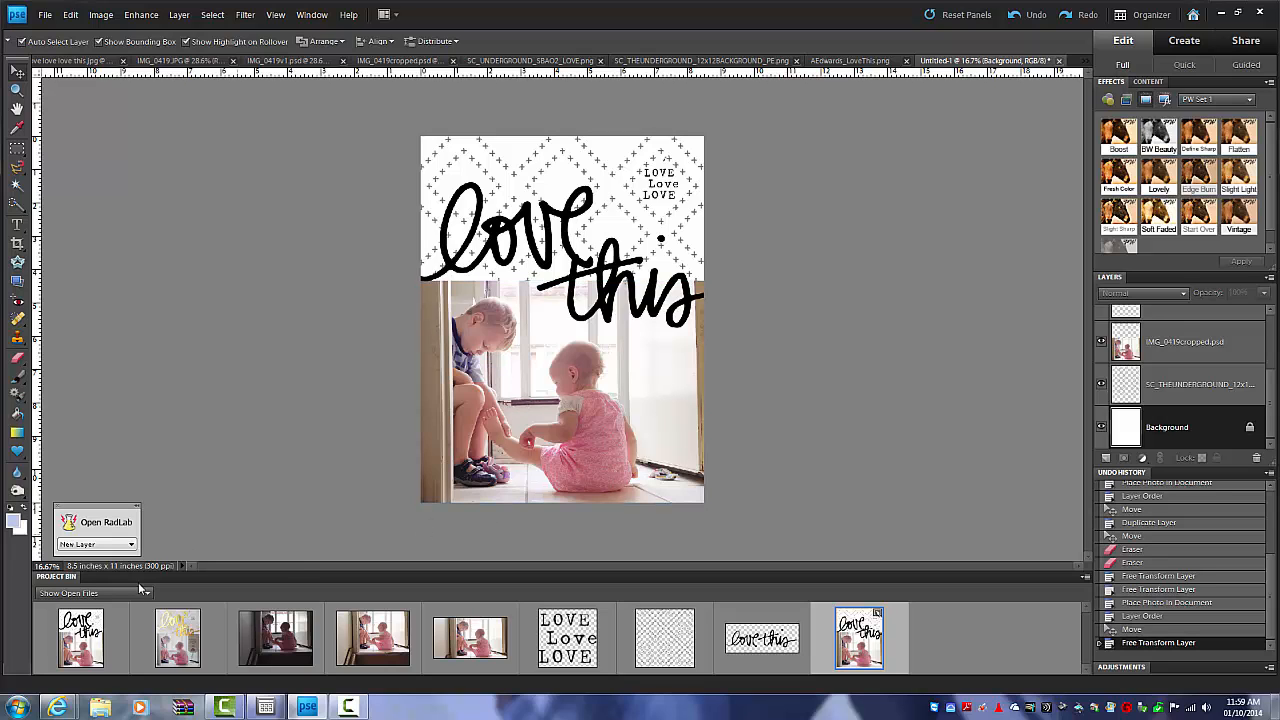
Check the finished love love love this.psd for reference and link the "love" and "this" title layers on the new page.
click(80, 656)
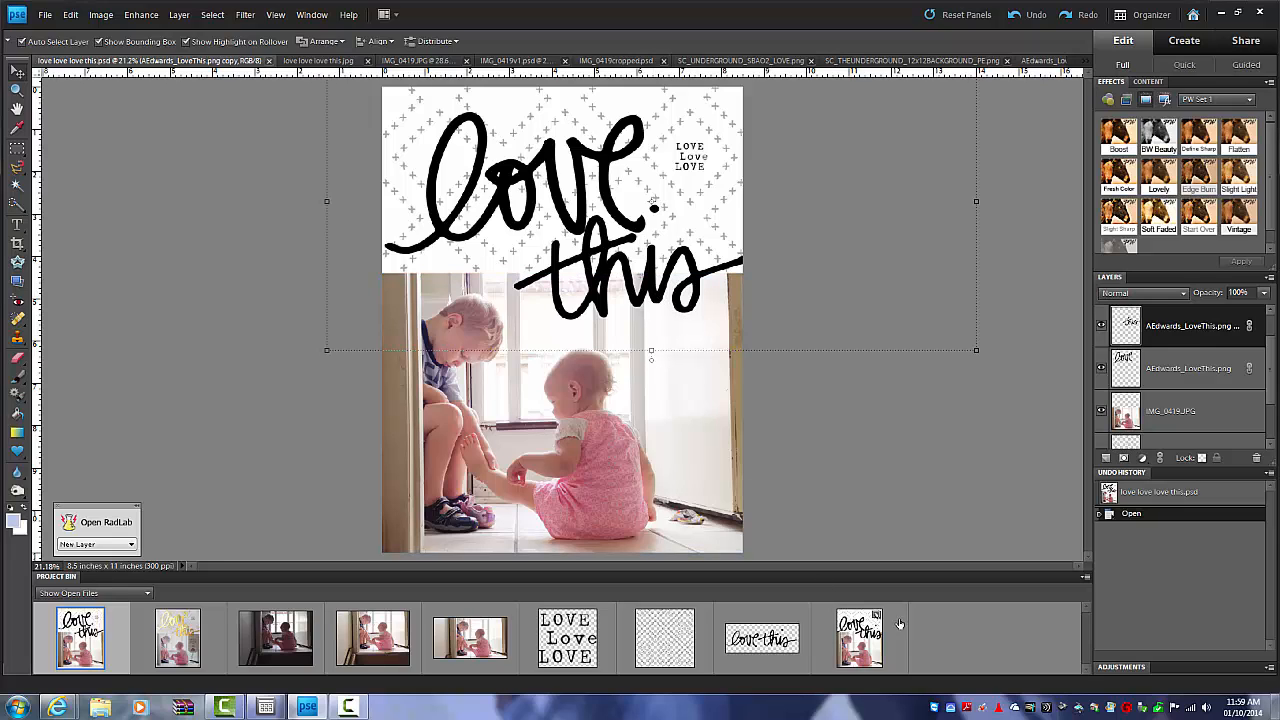
click(868, 662)
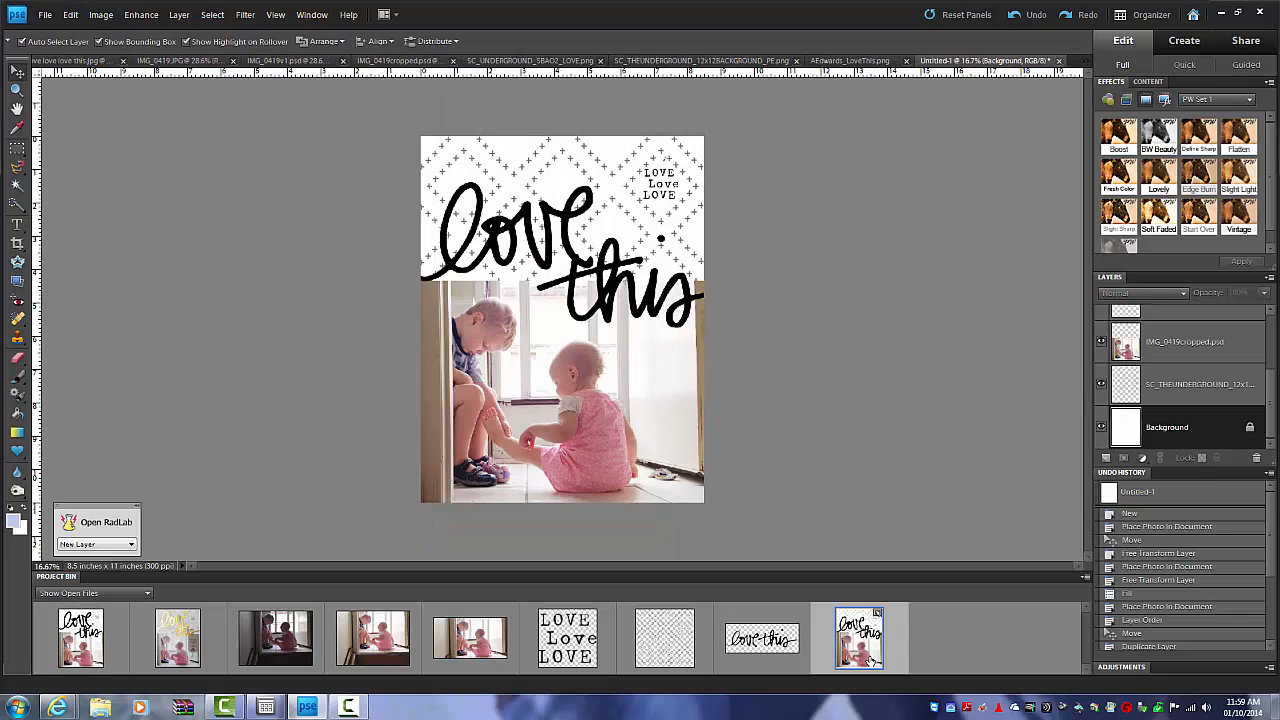
click(605, 298)
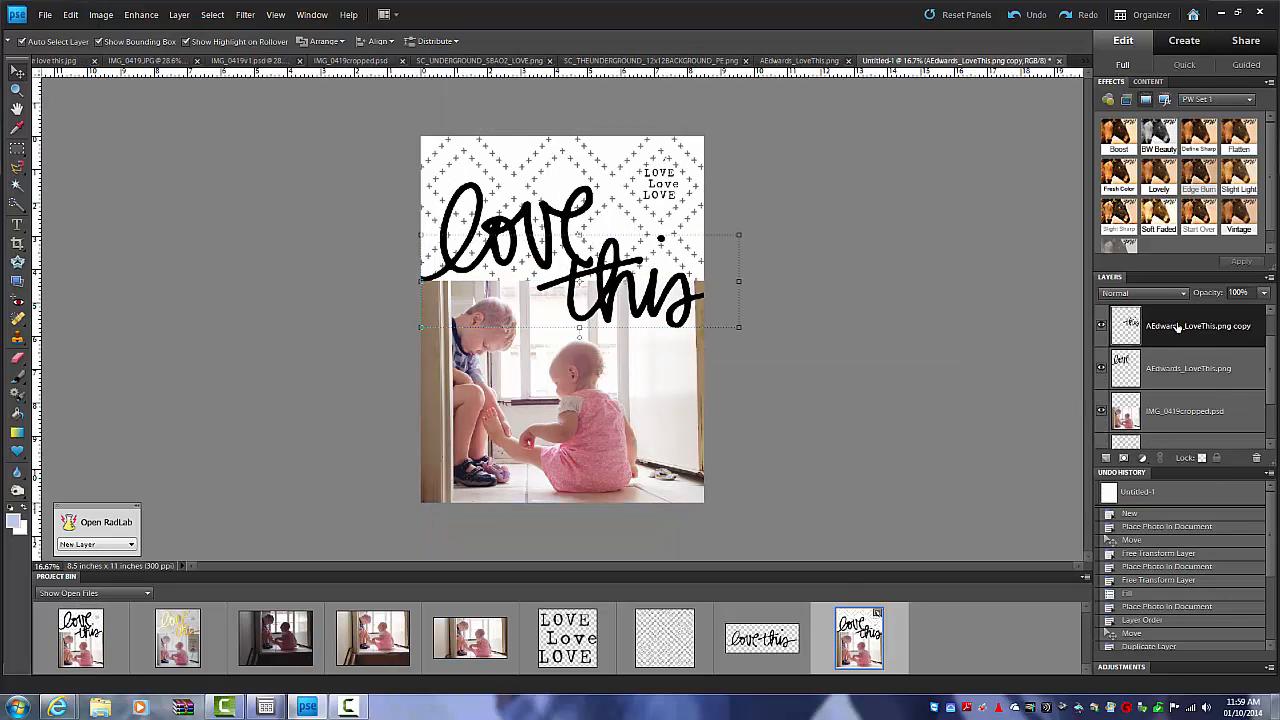
shift+click(1187, 372)
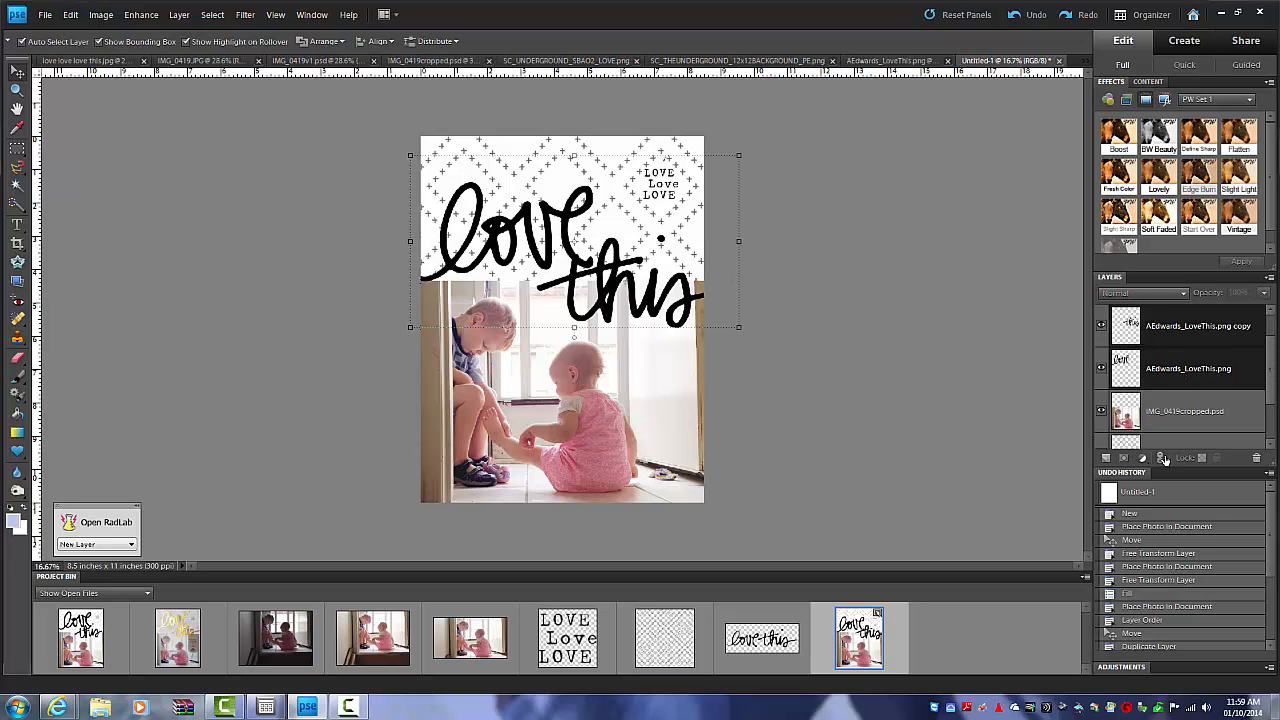
click(1161, 458)
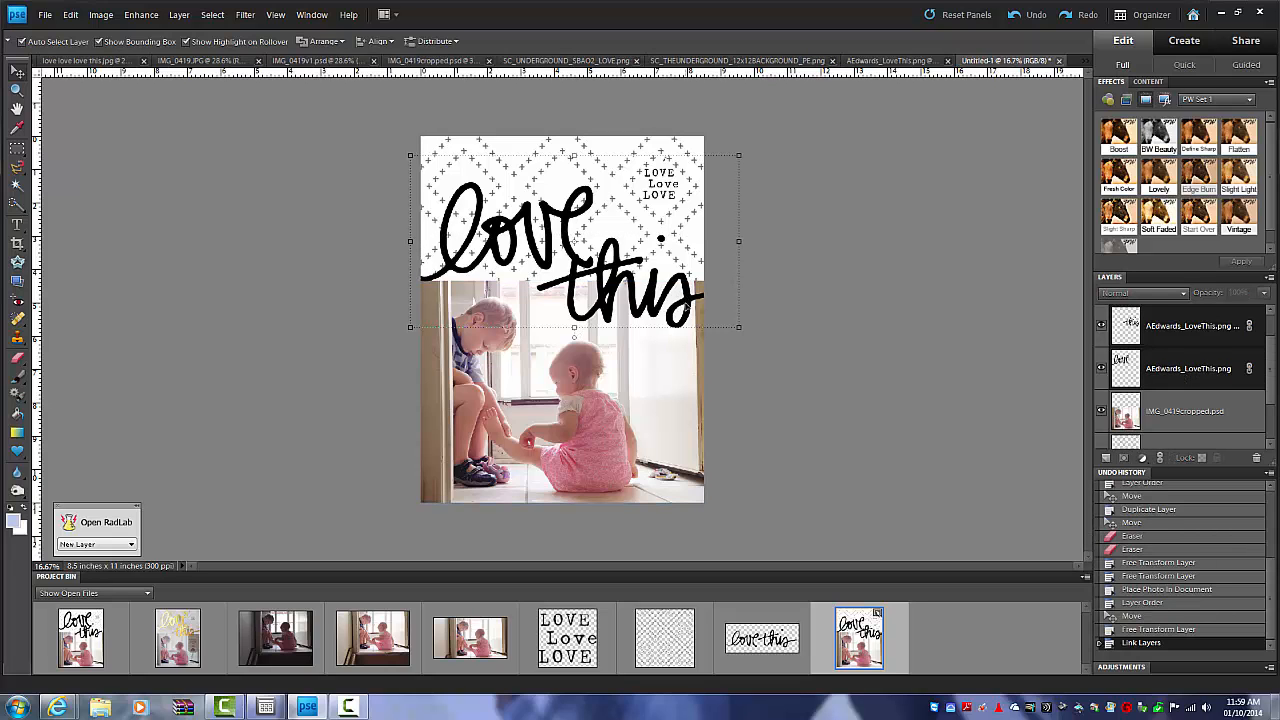
mouse_move(686, 300)
mouse_down()
mouse_move(672, 268)
mouse_move(661, 295)
mouse_move(686, 298)
mouse_up()
In love love love this.psd, shift the linked title slightly left so the "love" stroke meets the page edge.
double_click(86, 655)
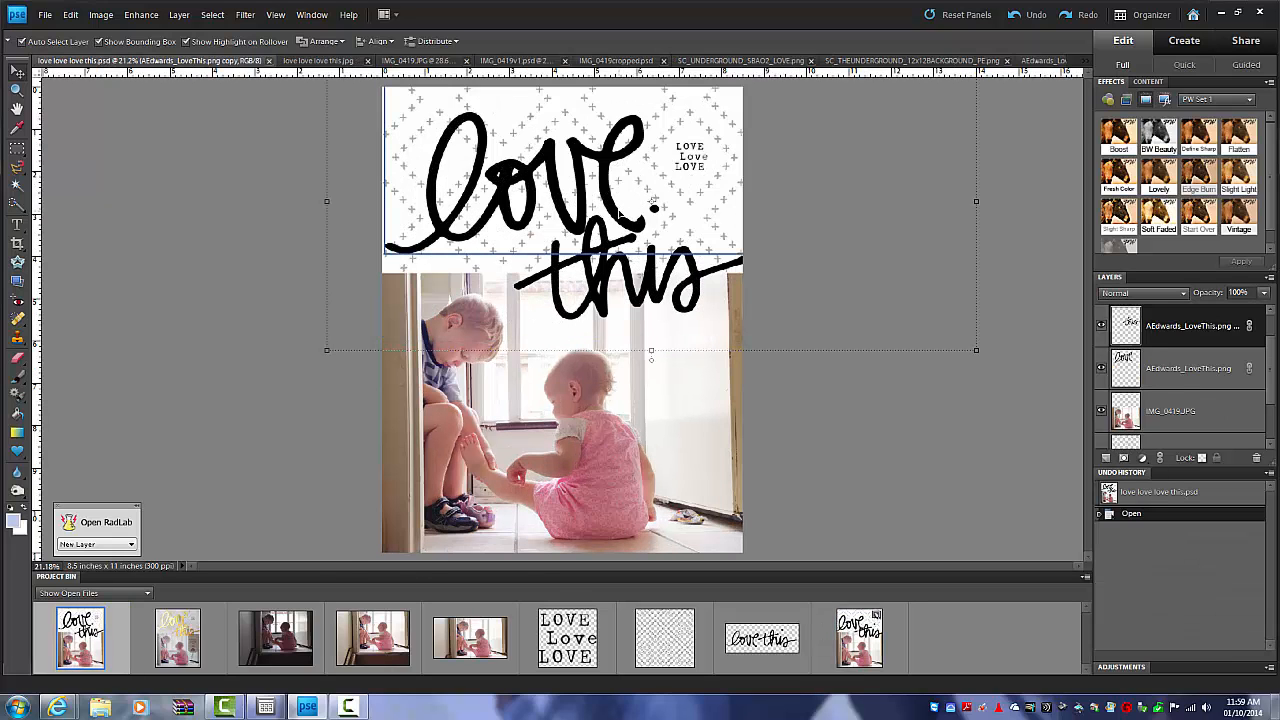
drag(618, 216, 610, 212)
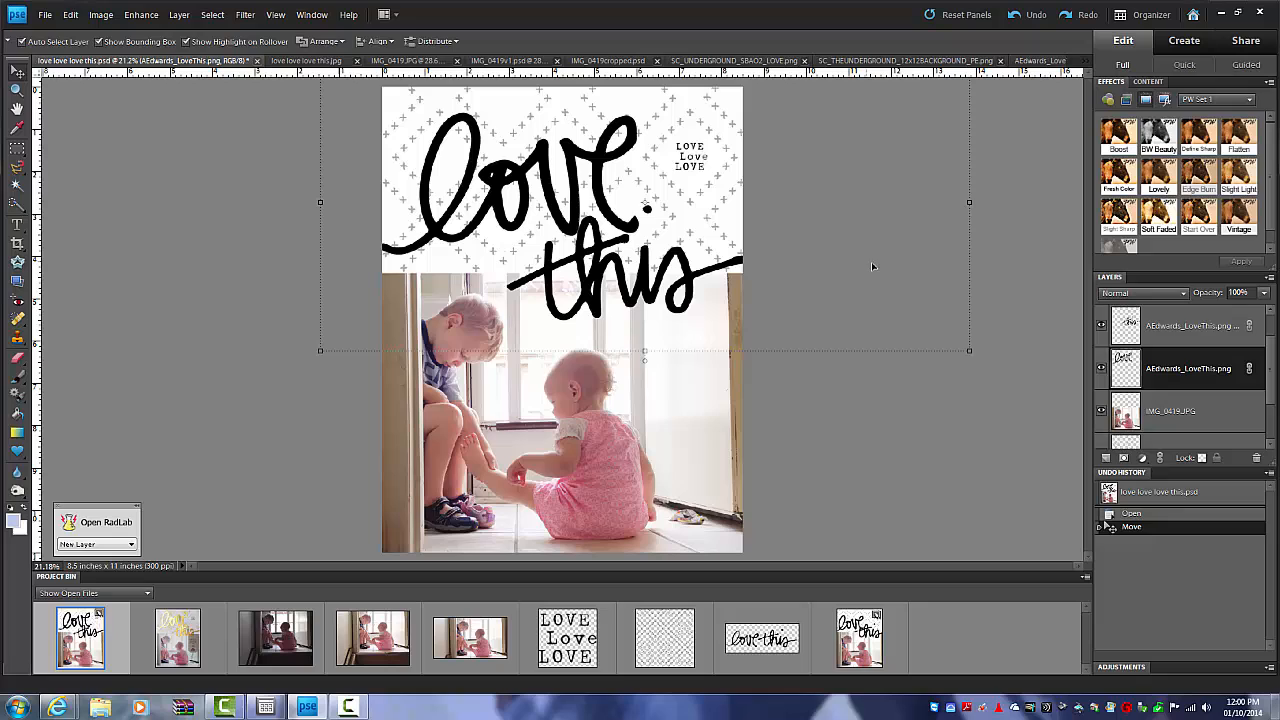
click(951, 454)
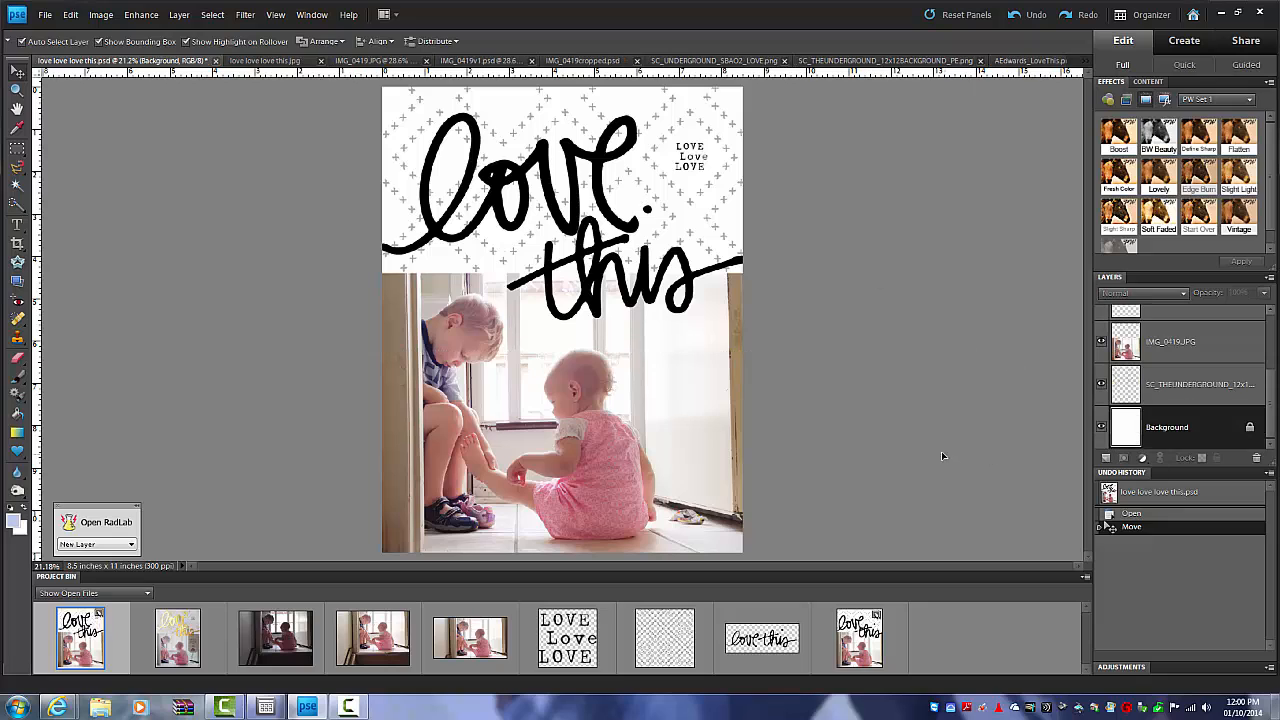
Hide the IMG_0419.JPG photo, patterned background and typewriter LOVE word art layers so only the "love this" title remains on the white page.
click(1101, 342)
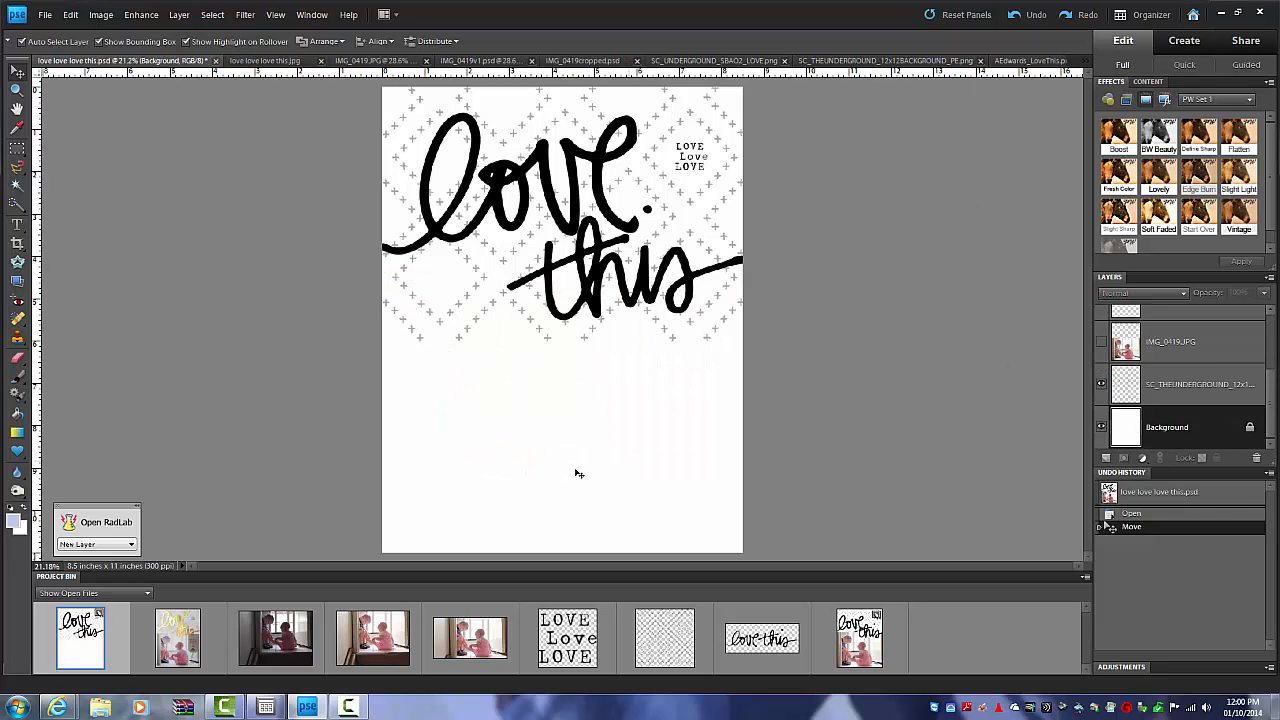
click(484, 314)
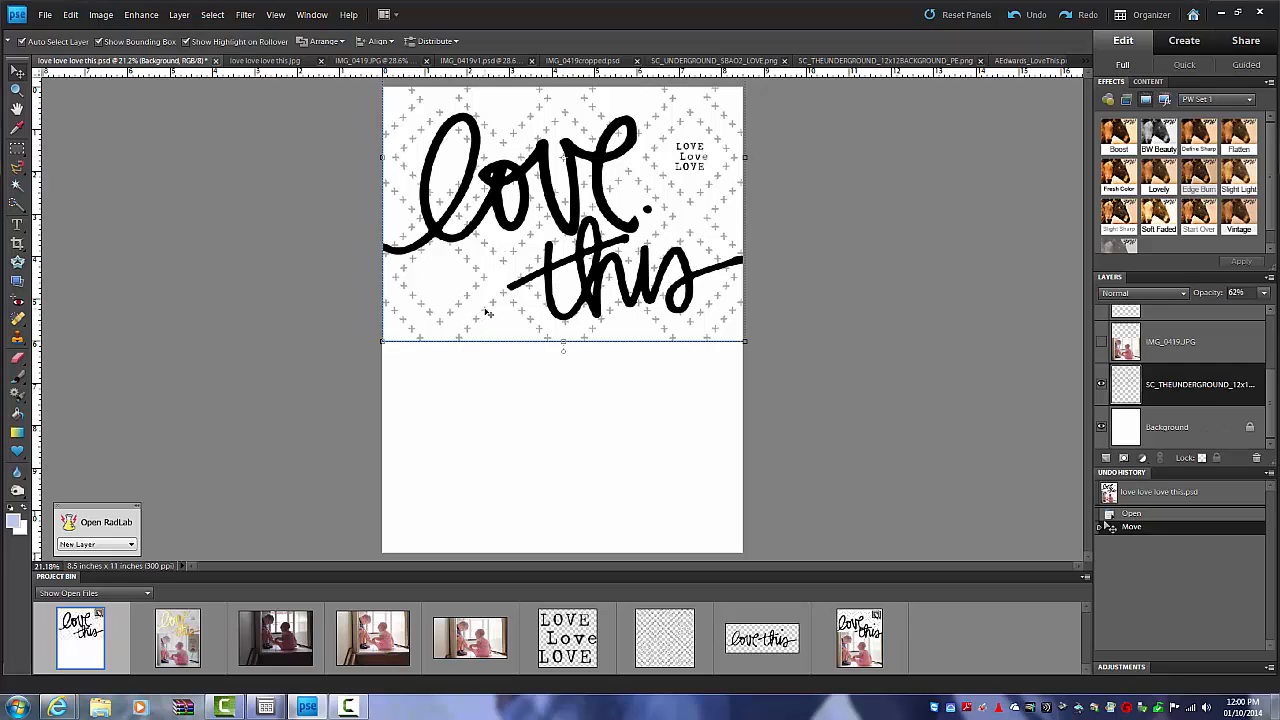
click(1101, 384)
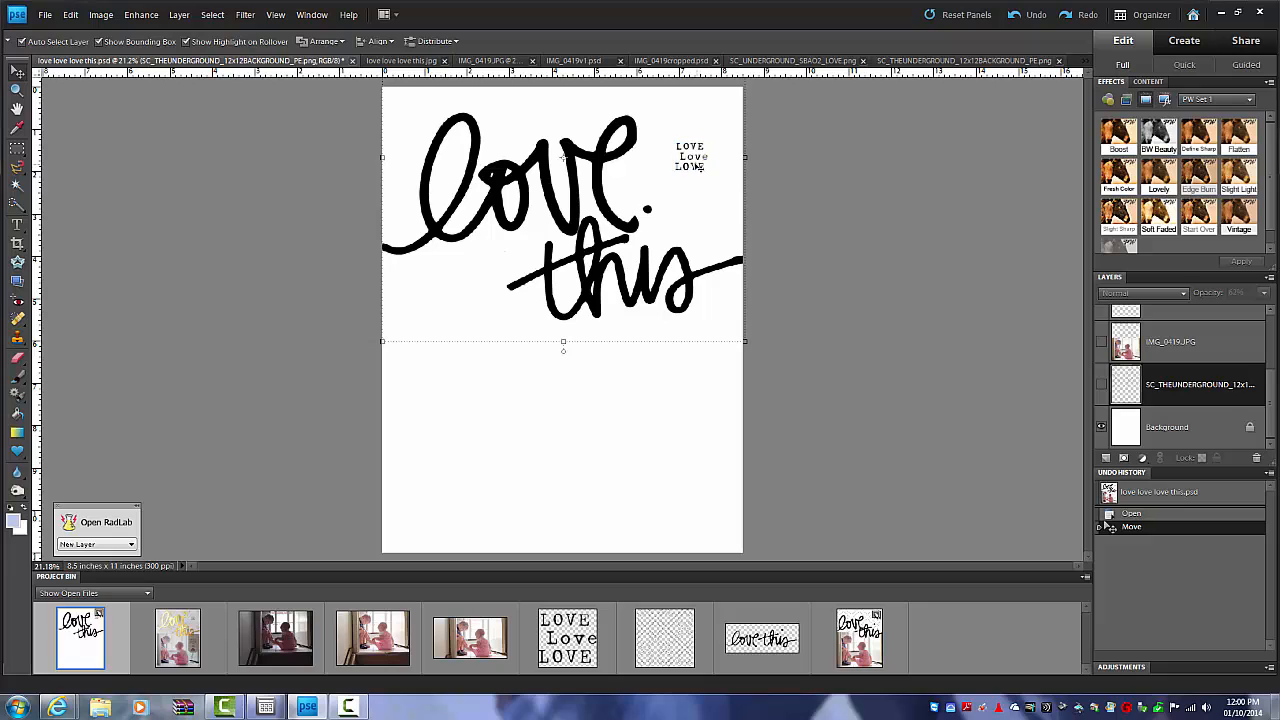
click(700, 165)
click(1101, 329)
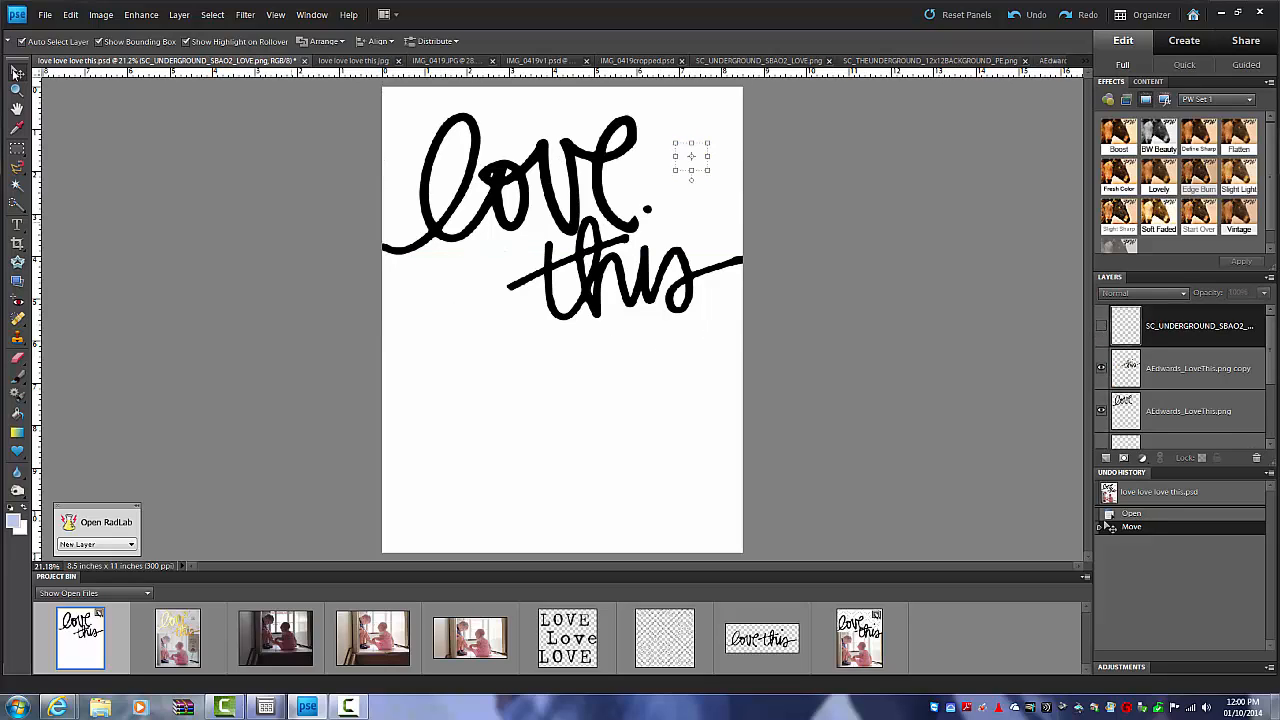
Save the title-only page as a non-interlaced PNG named "love this 3" in the Cut Files folder in Documents.
click(45, 15)
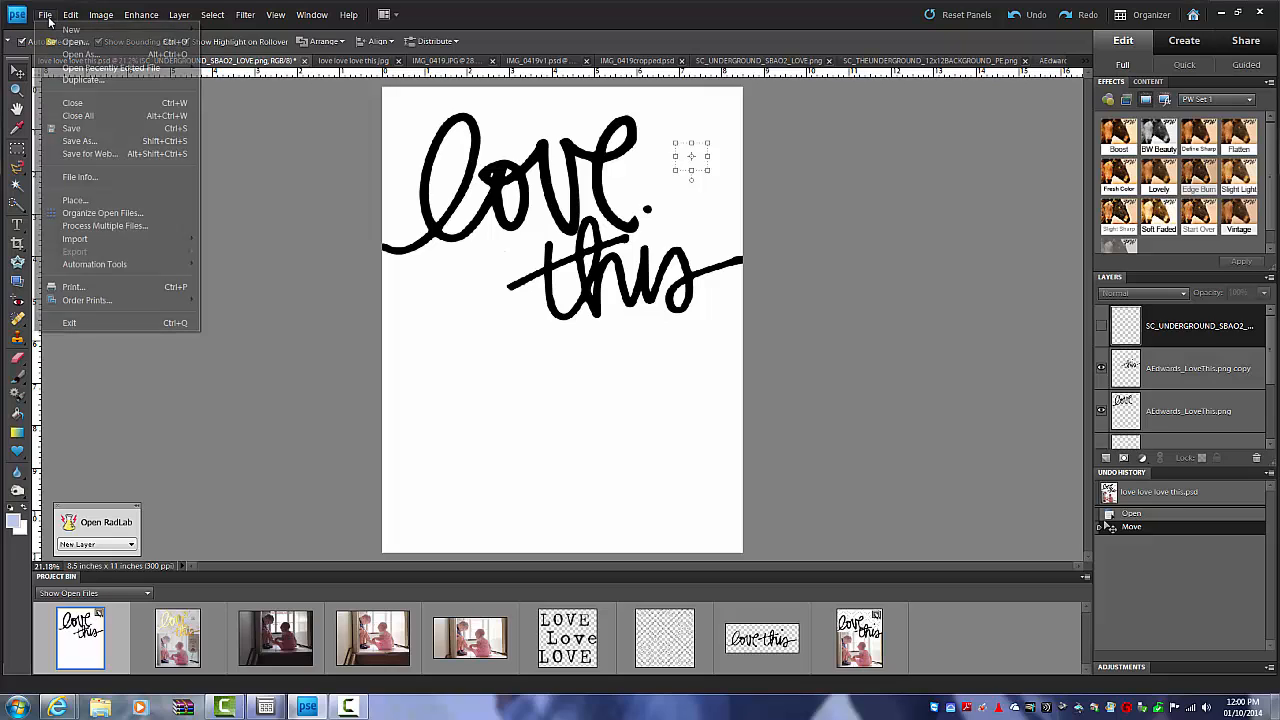
click(97, 134)
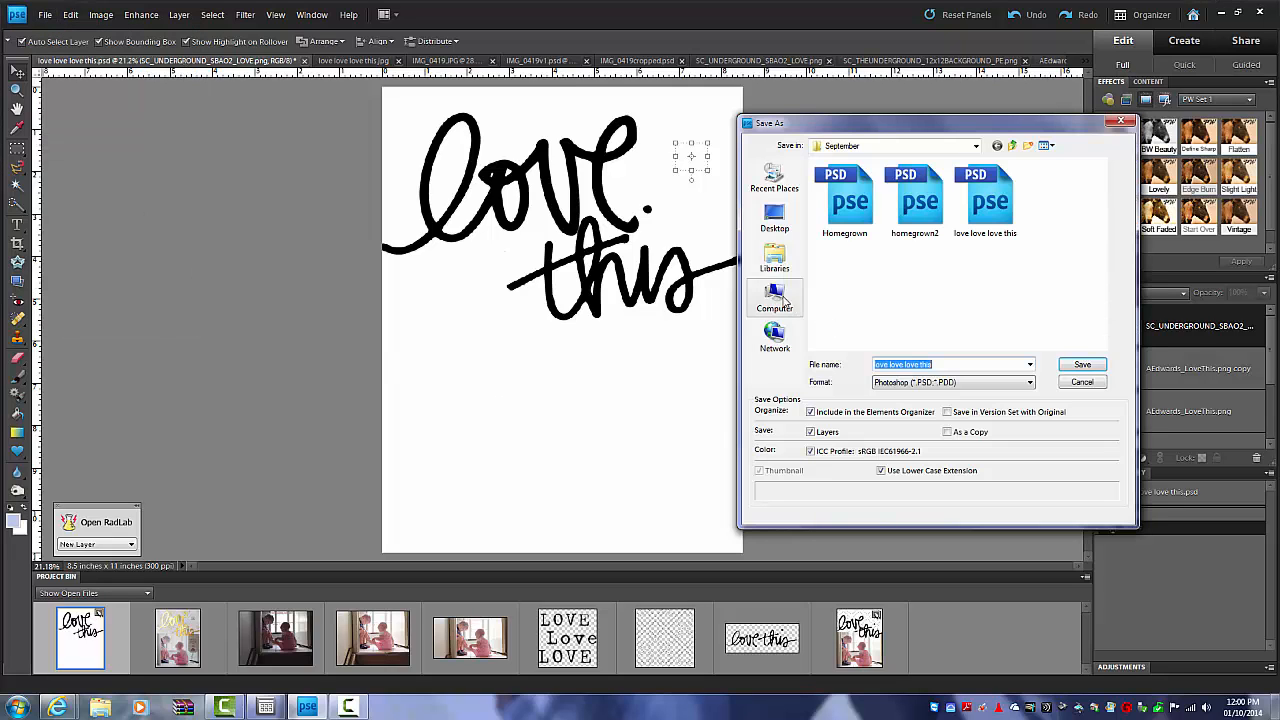
click(775, 260)
double_click(857, 180)
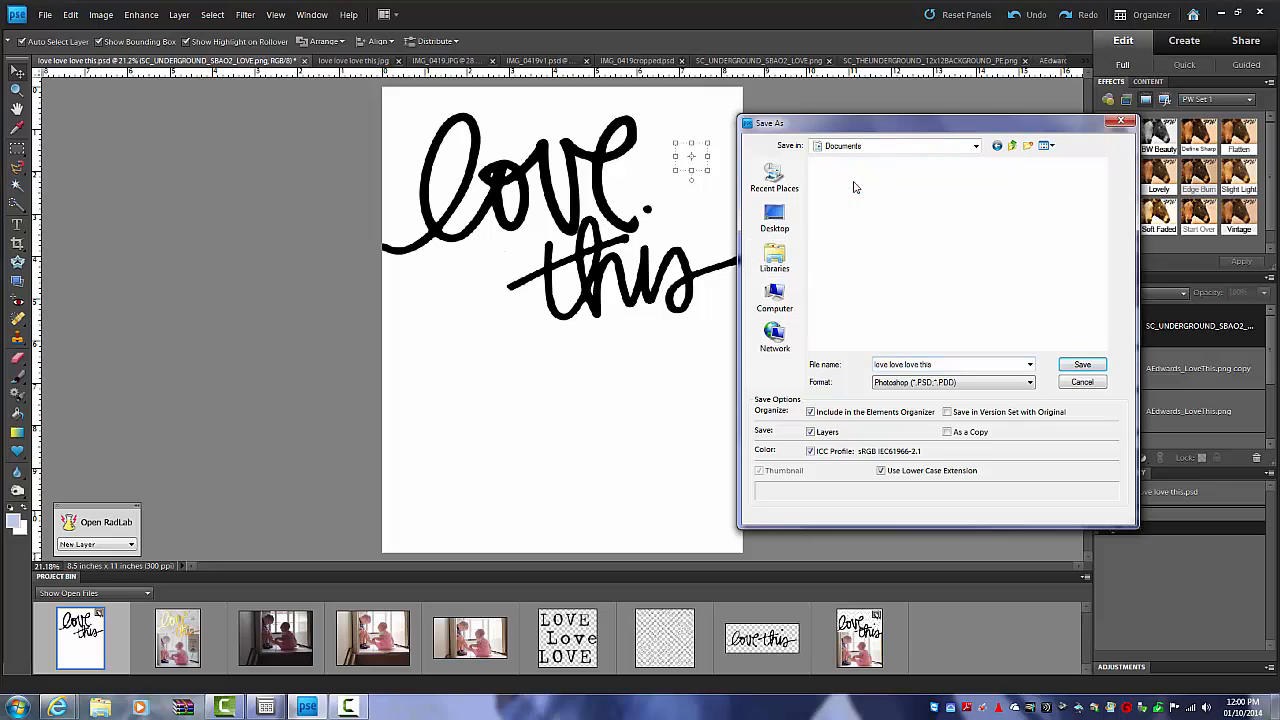
drag(1103, 180, 1104, 206)
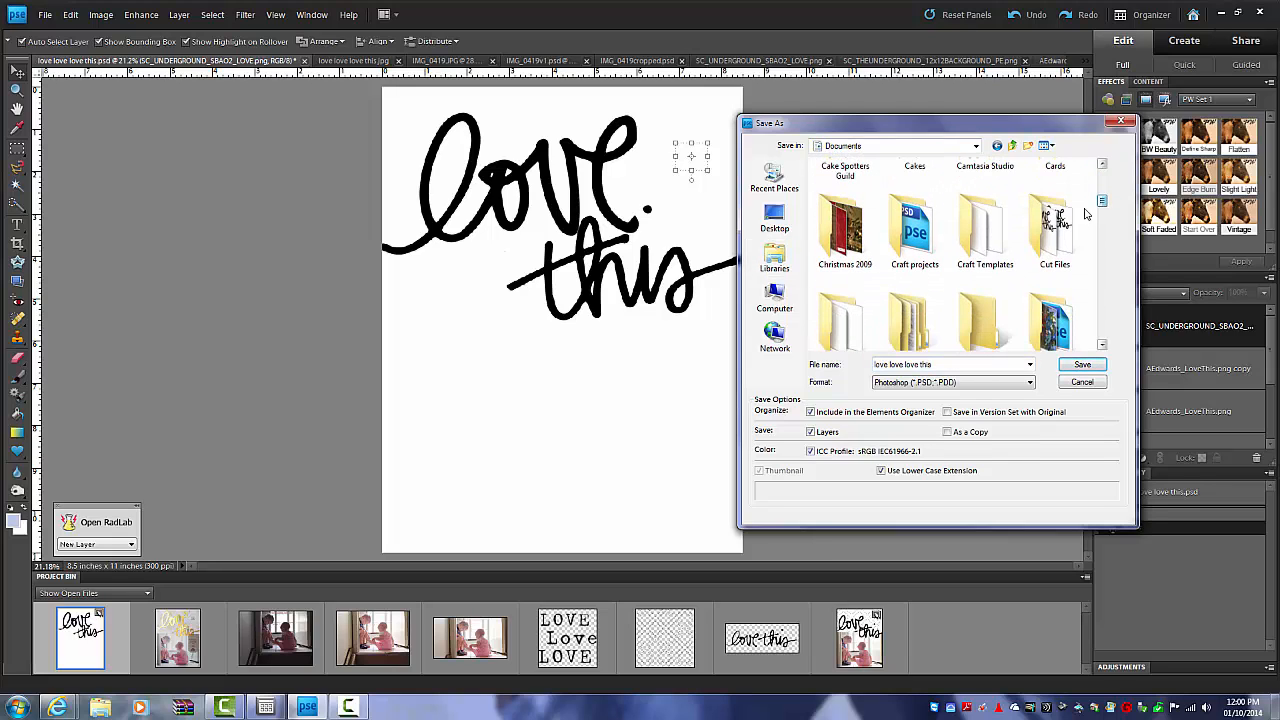
double_click(1063, 224)
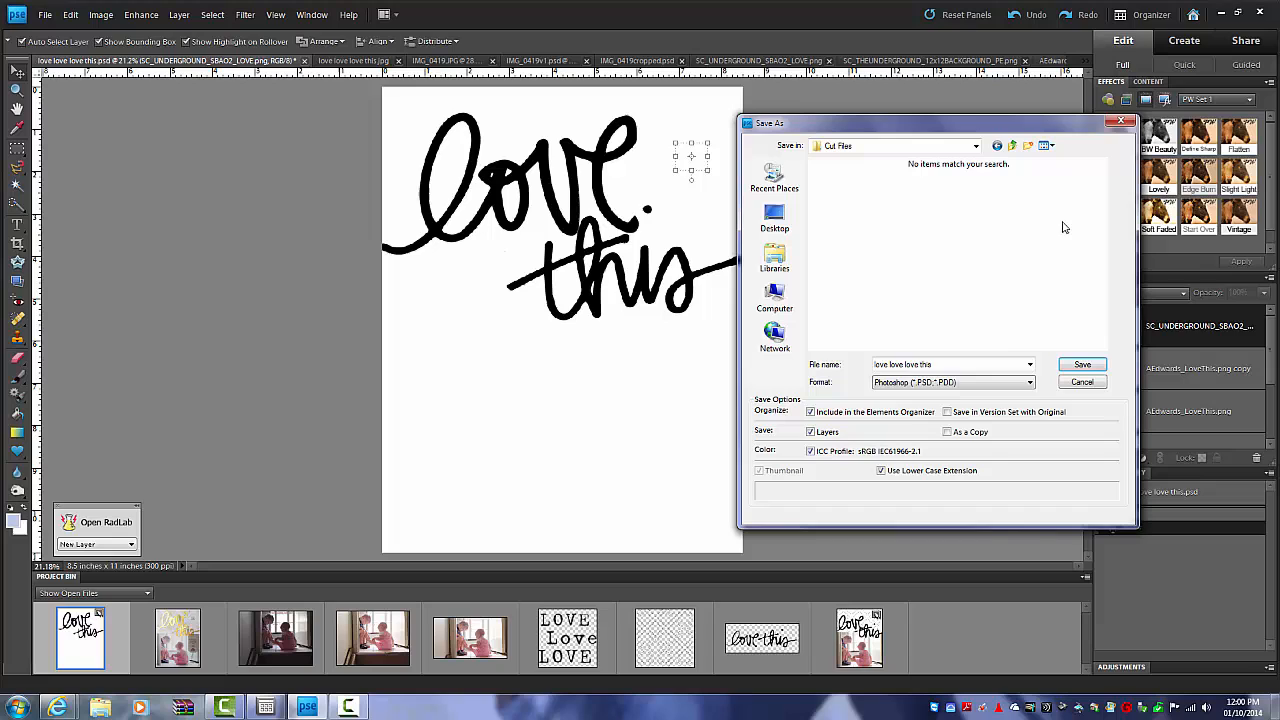
click(884, 389)
click(916, 491)
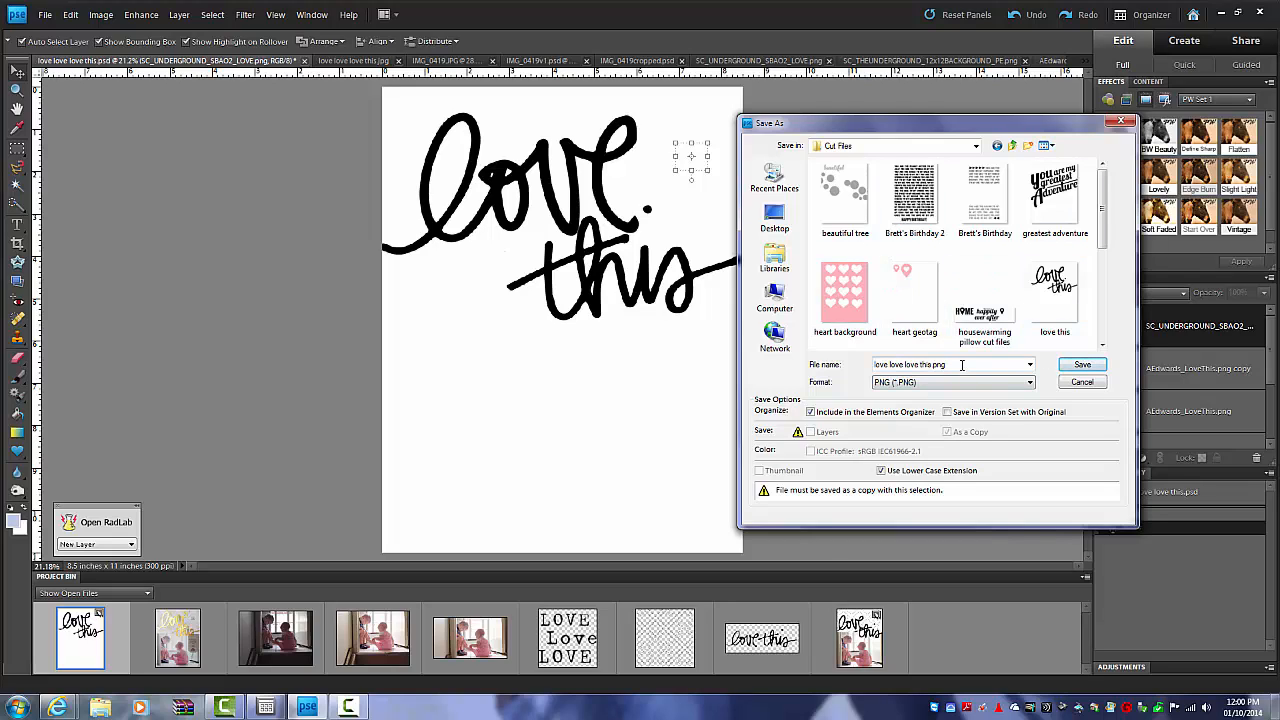
click(962, 365)
text(love this 3)
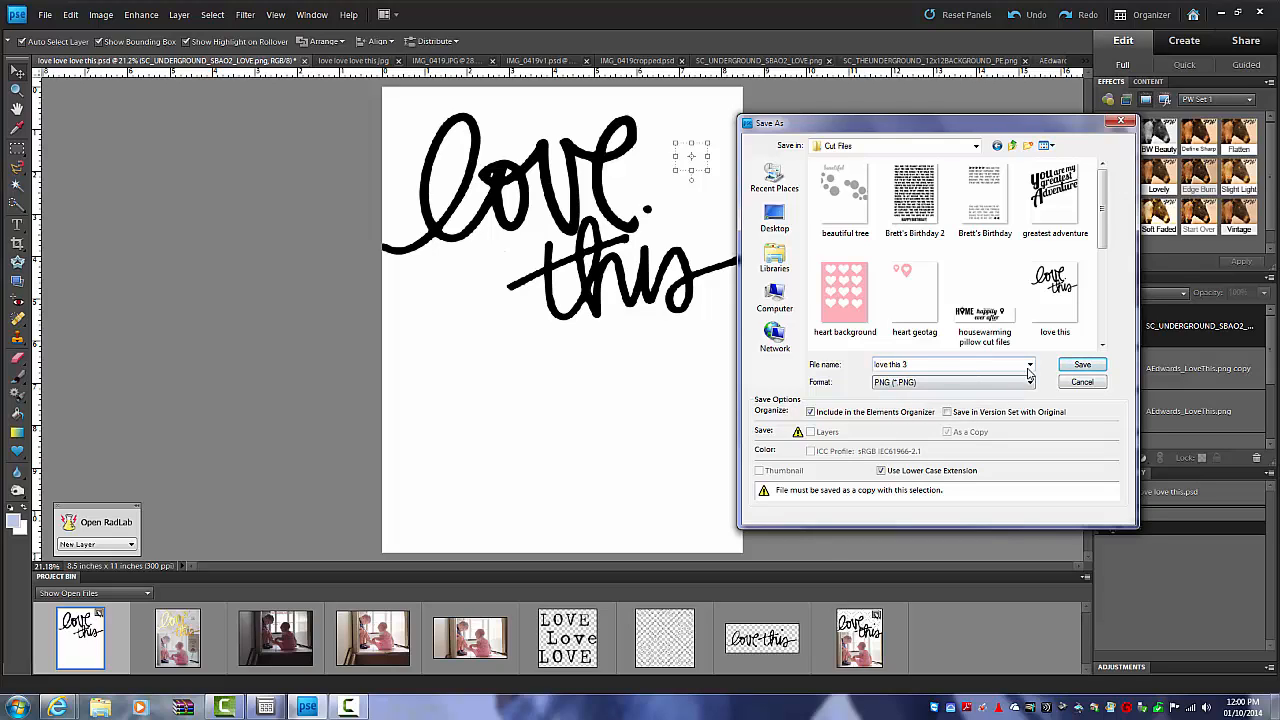
click(1069, 366)
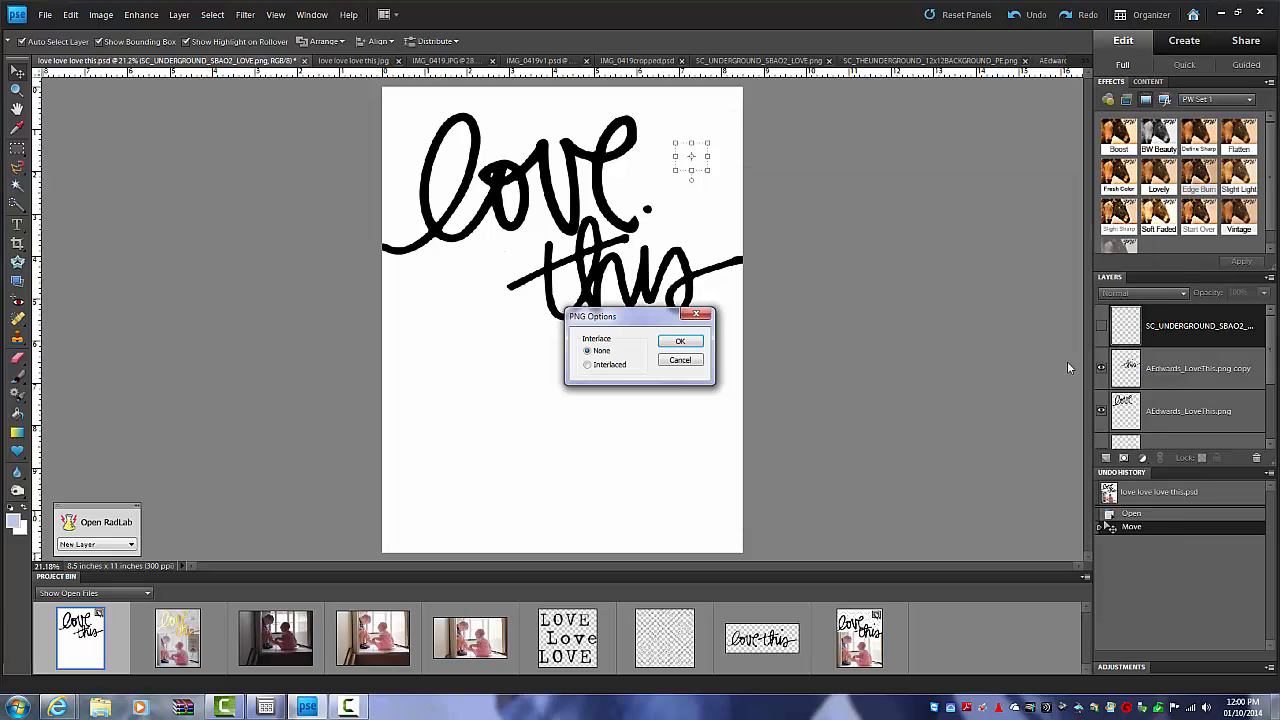
click(694, 345)
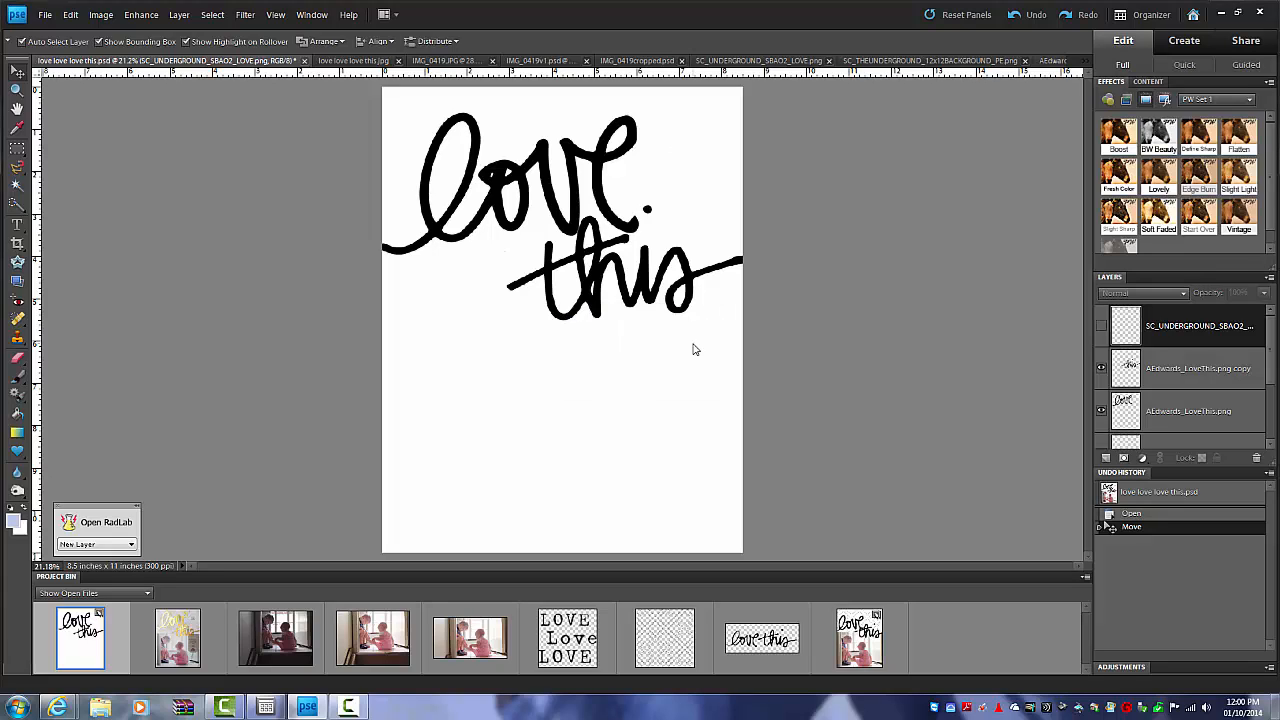
Launch Silhouette Studio from the installed programs.
click(20, 710)
click(45, 650)
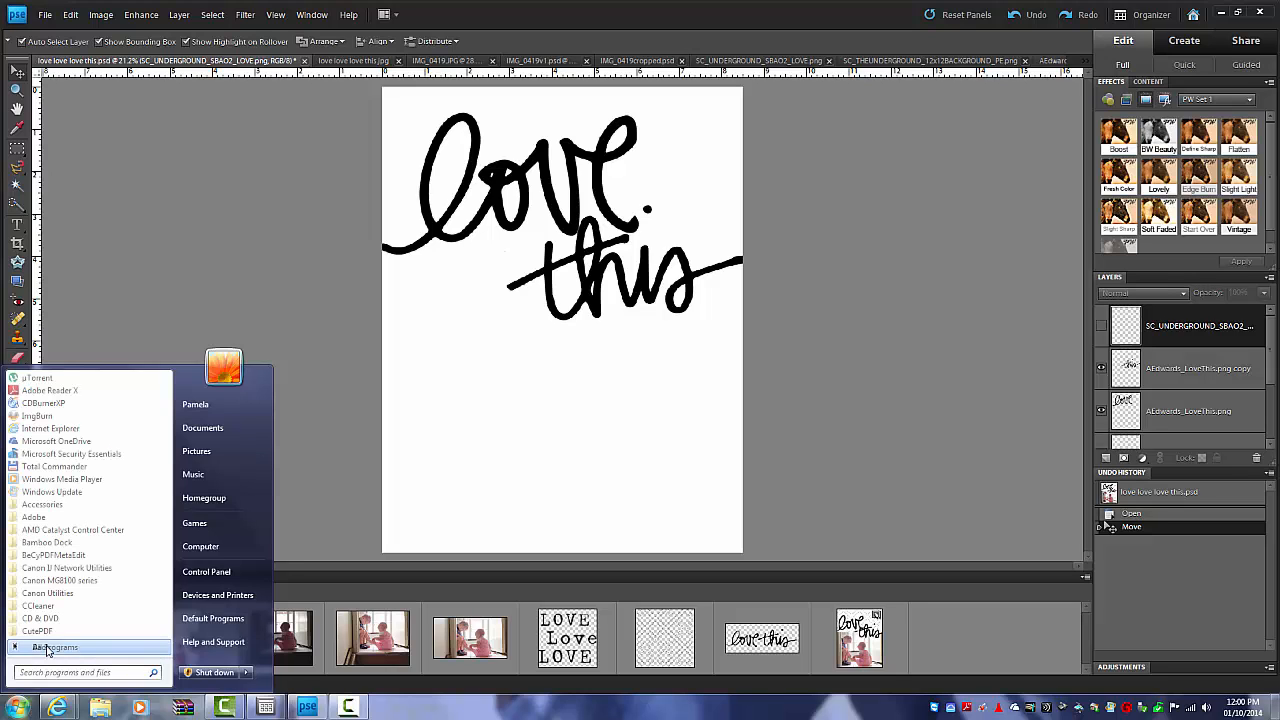
drag(166, 471, 156, 600)
click(60, 580)
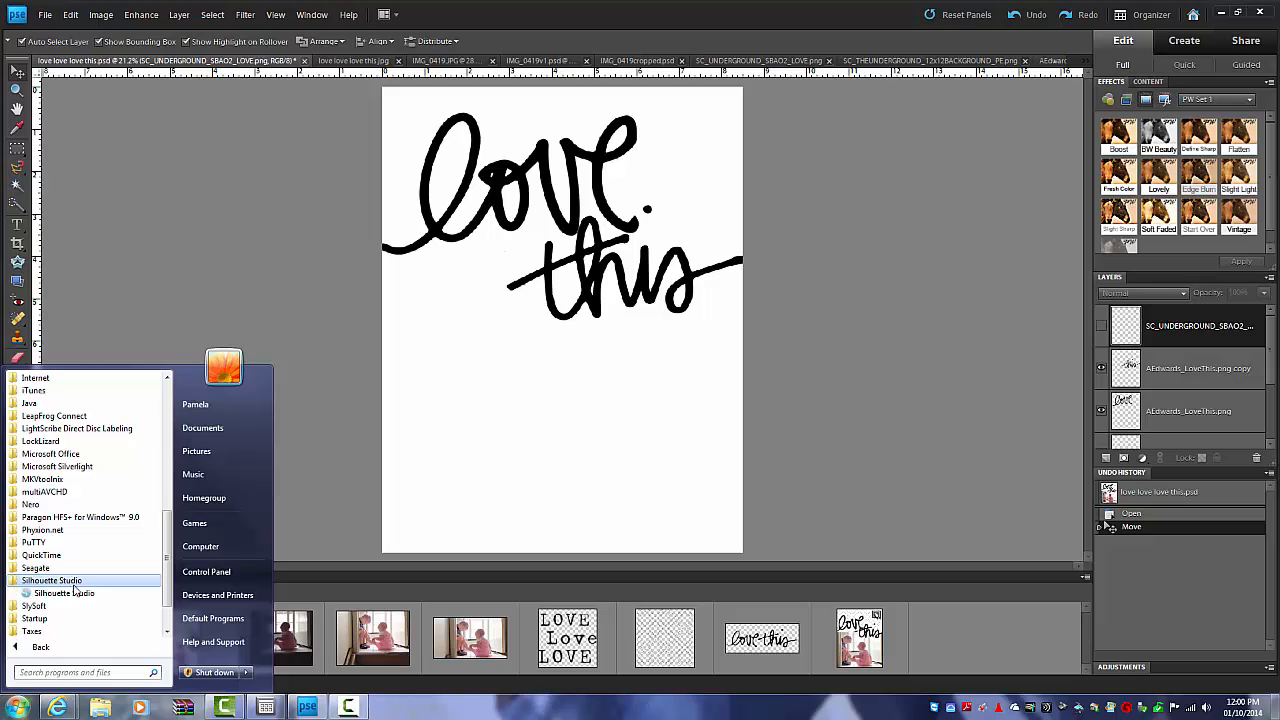
click(75, 593)
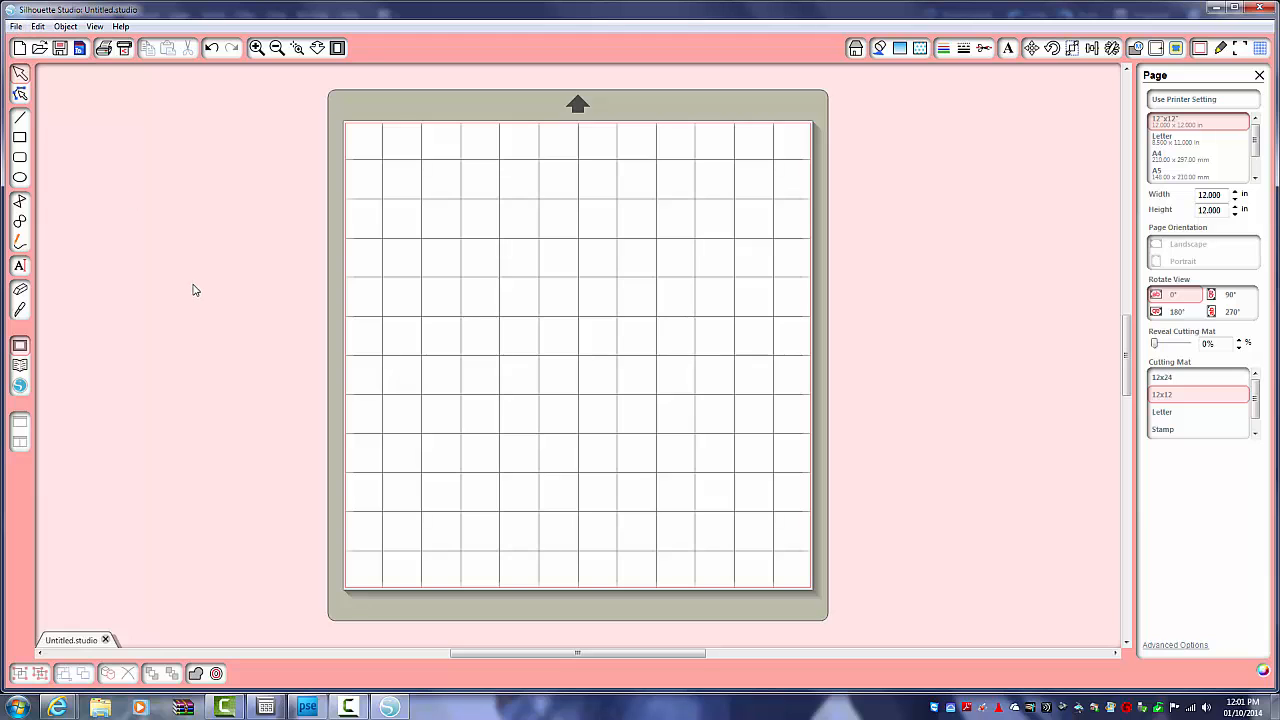
Open the PNG file "love this 3" from the Cut Files folder.
click(15, 27)
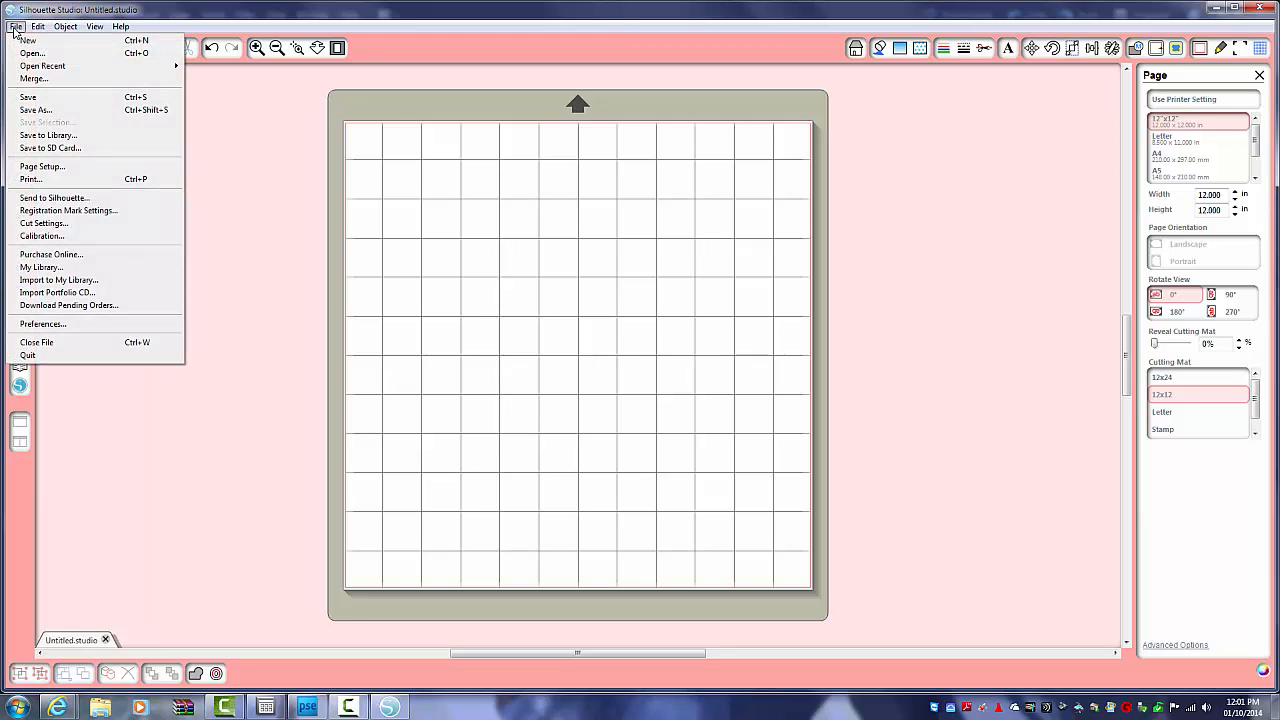
click(32, 53)
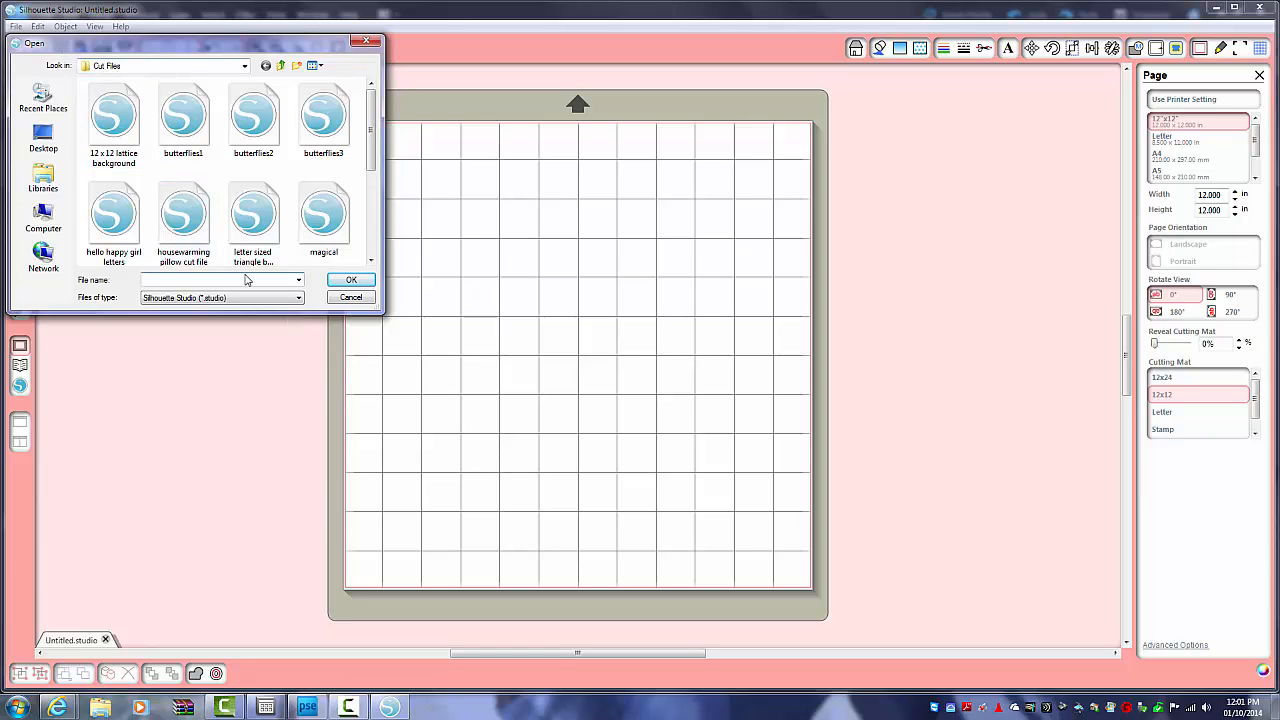
click(298, 298)
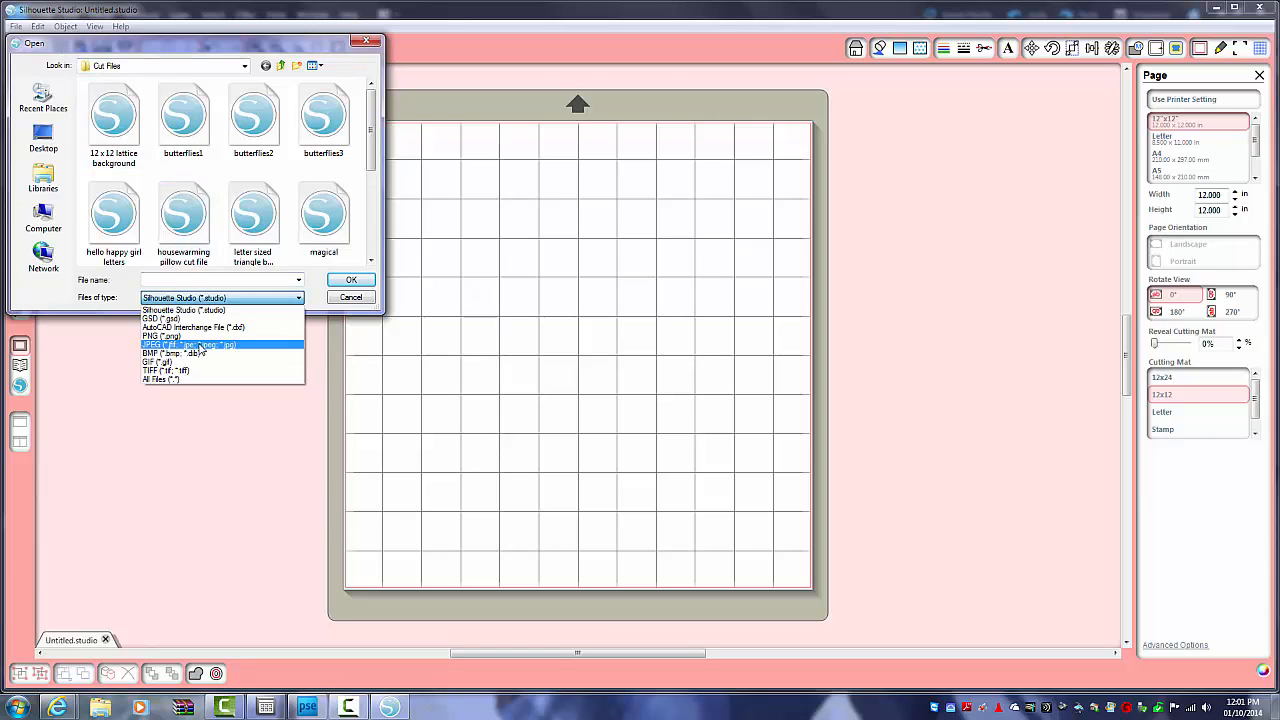
click(188, 337)
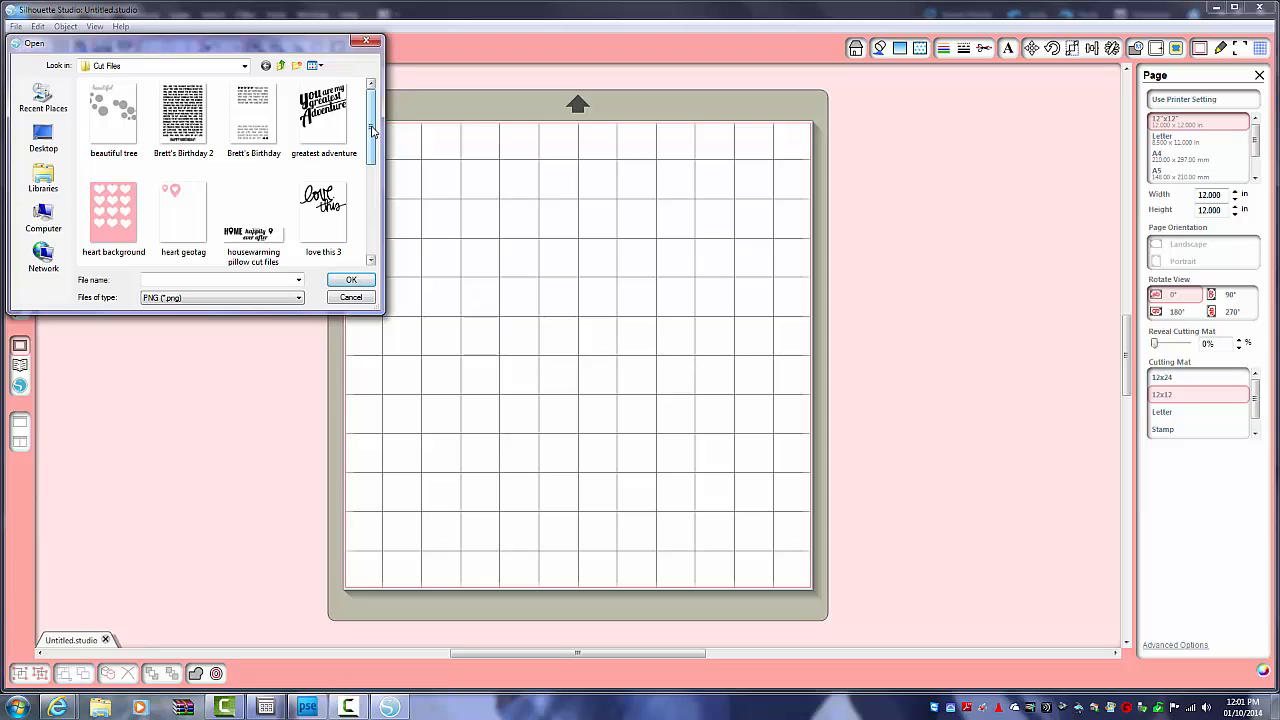
click(323, 233)
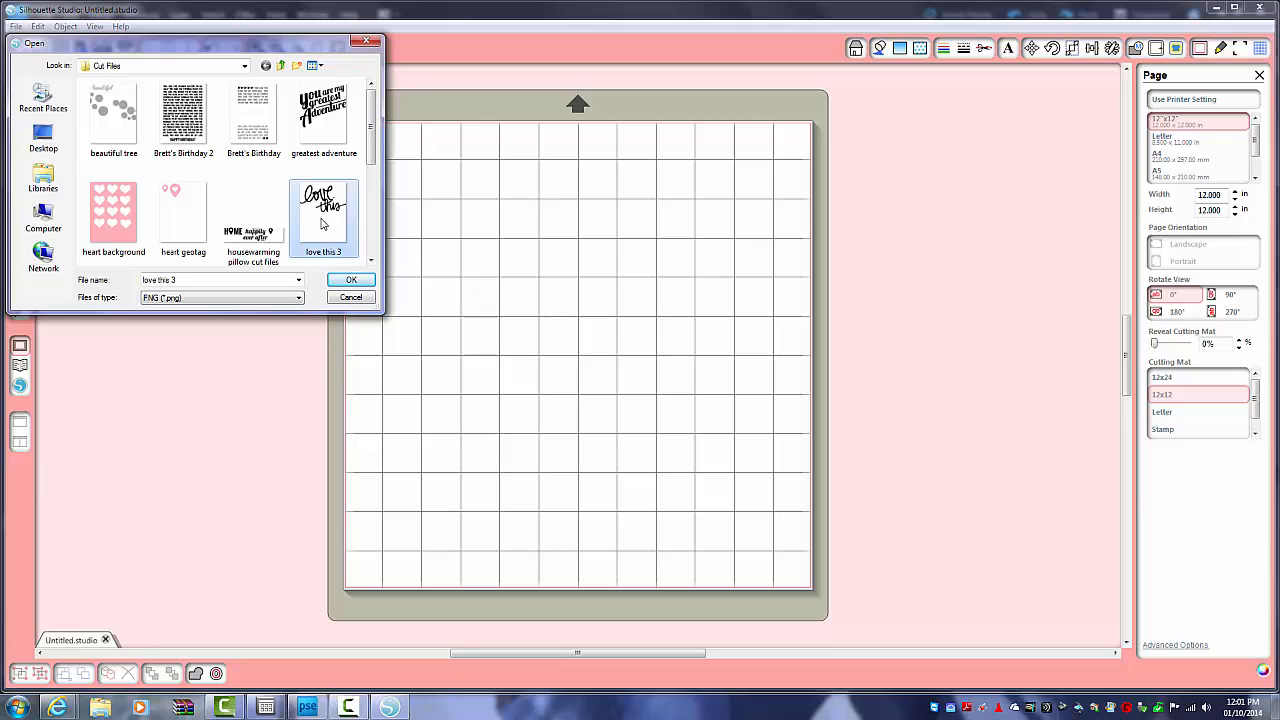
click(349, 280)
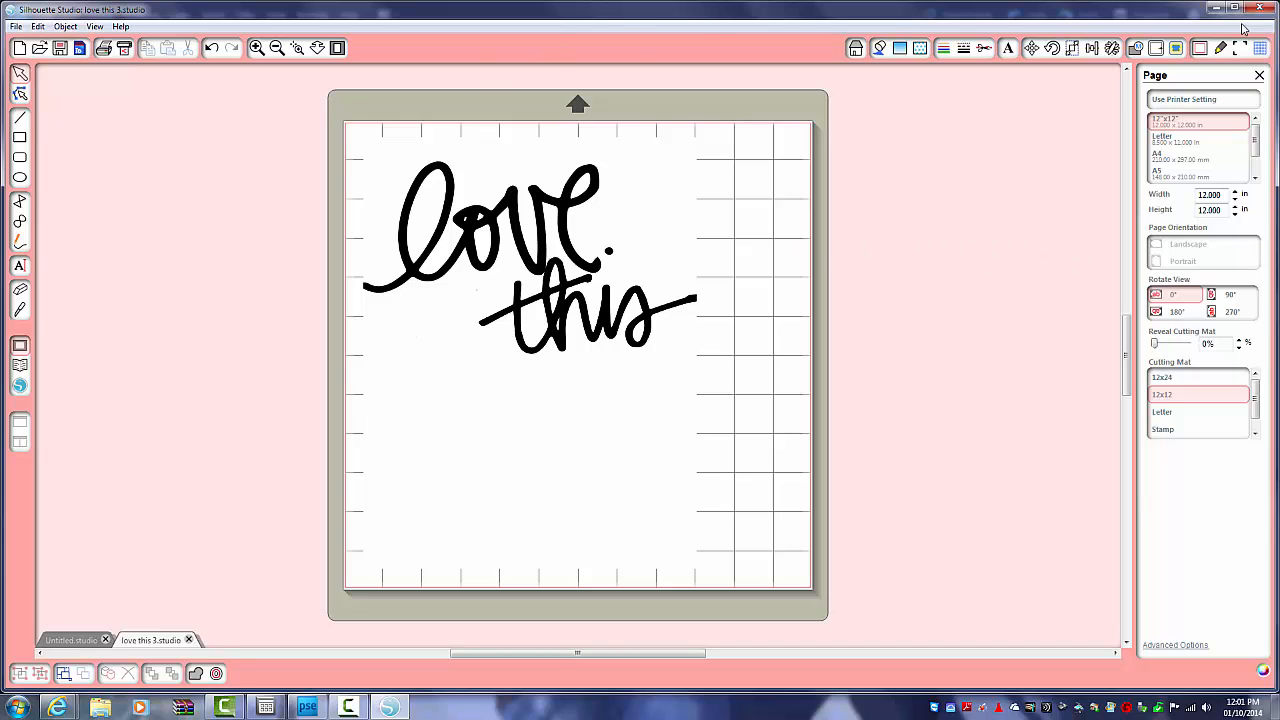
Trace the "love this" title within a trace area about 9.07 in wide, with the High Pass Filter turned off.
click(1176, 50)
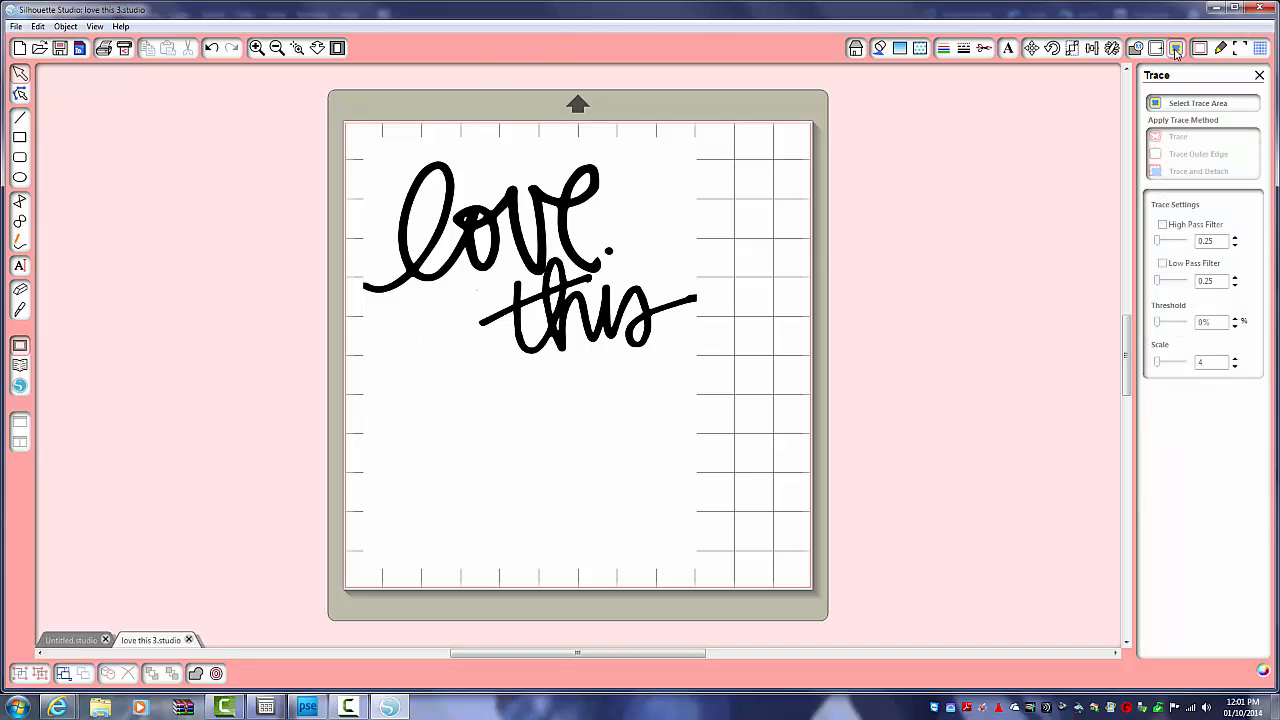
click(1196, 104)
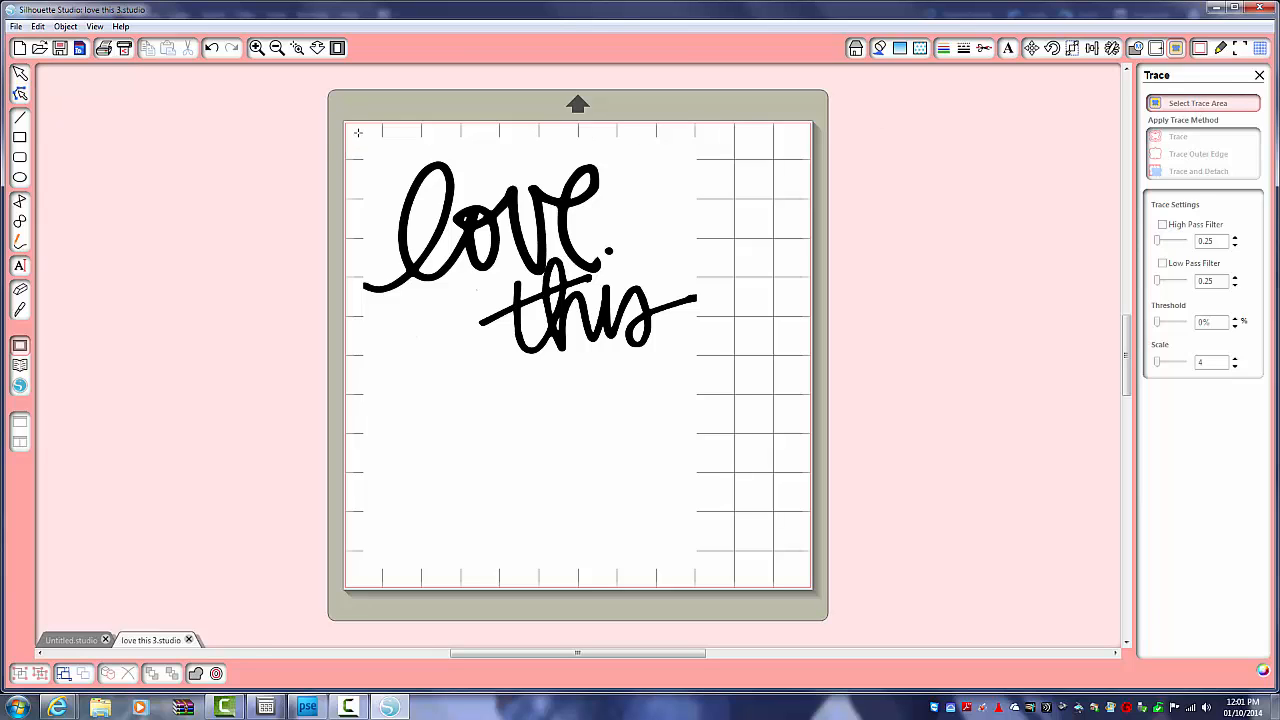
mouse_move(357, 131)
mouse_down()
mouse_move(674, 383)
mouse_move(714, 387)
mouse_up()
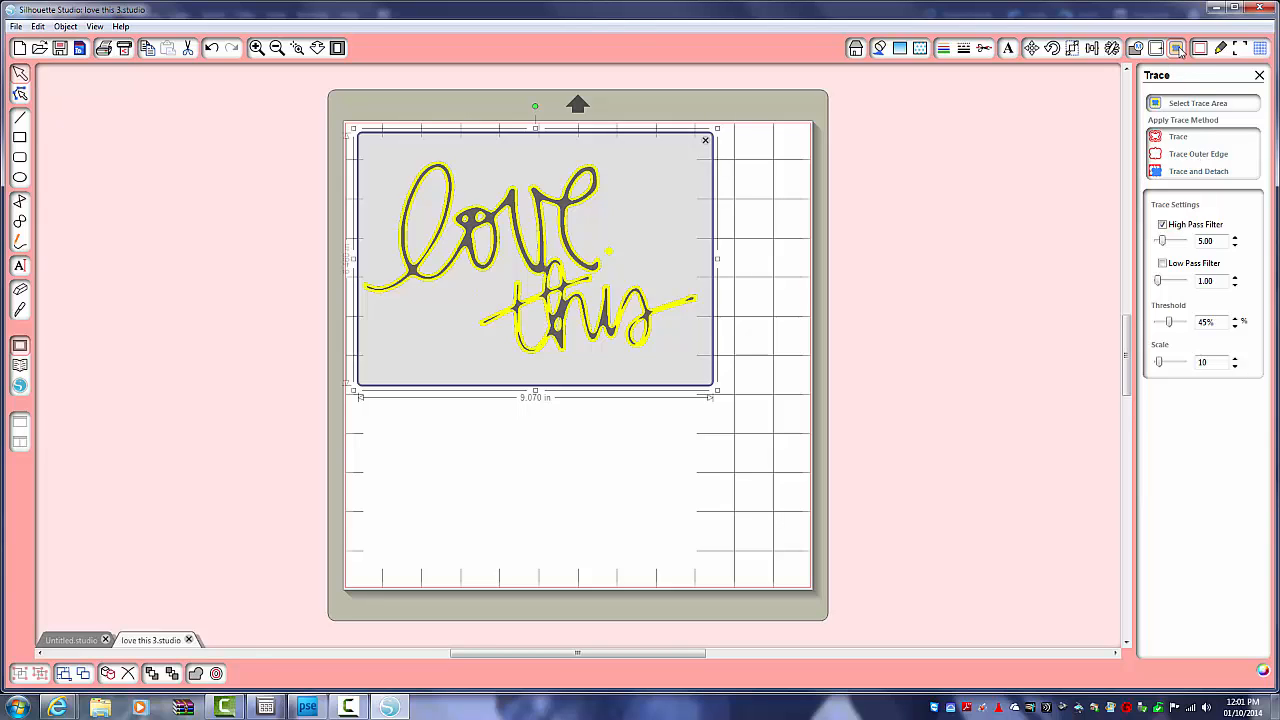
click(1162, 226)
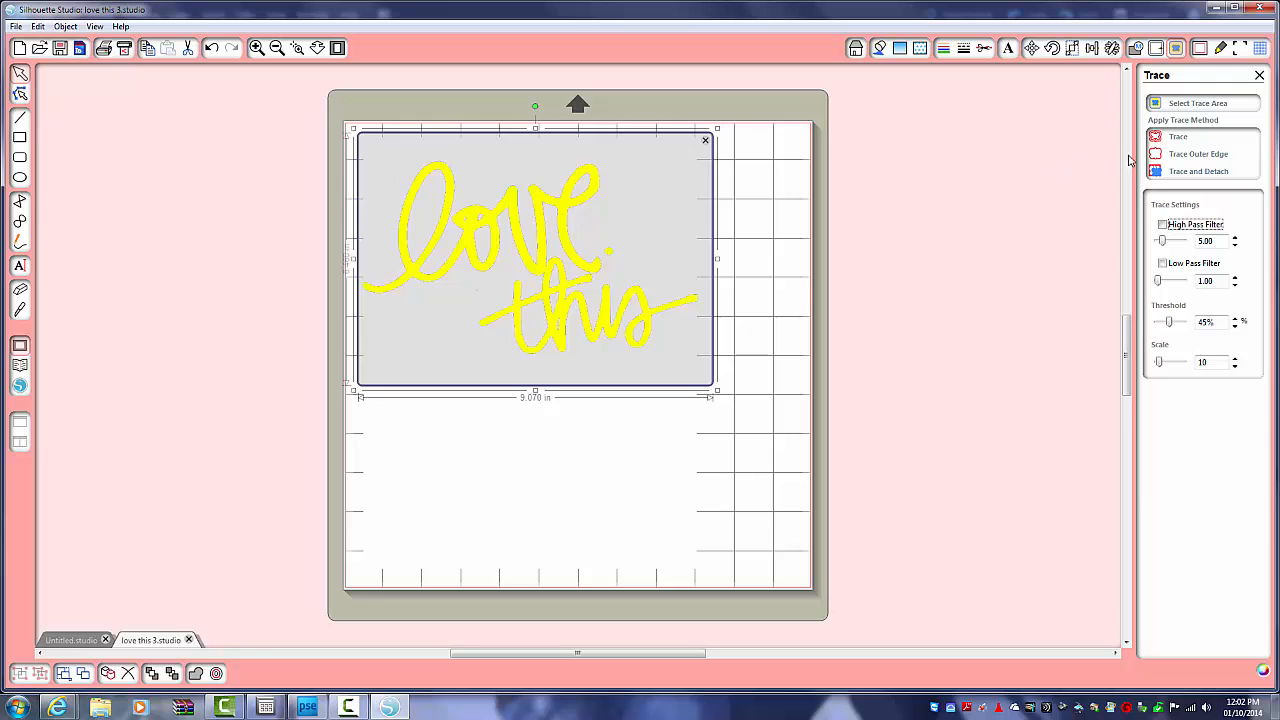
click(1178, 140)
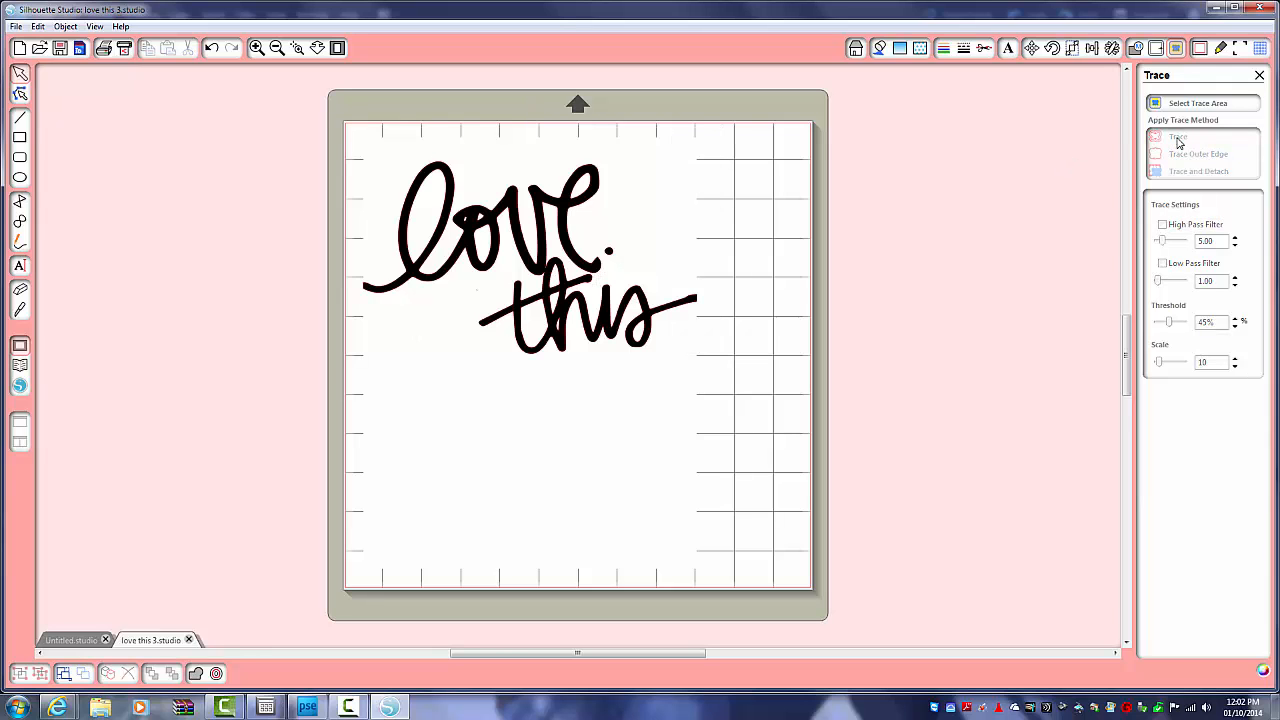
Move the original image off the cutting mat and shift the traced title outline to the page's upper-left corner.
drag(608, 320, 208, 308)
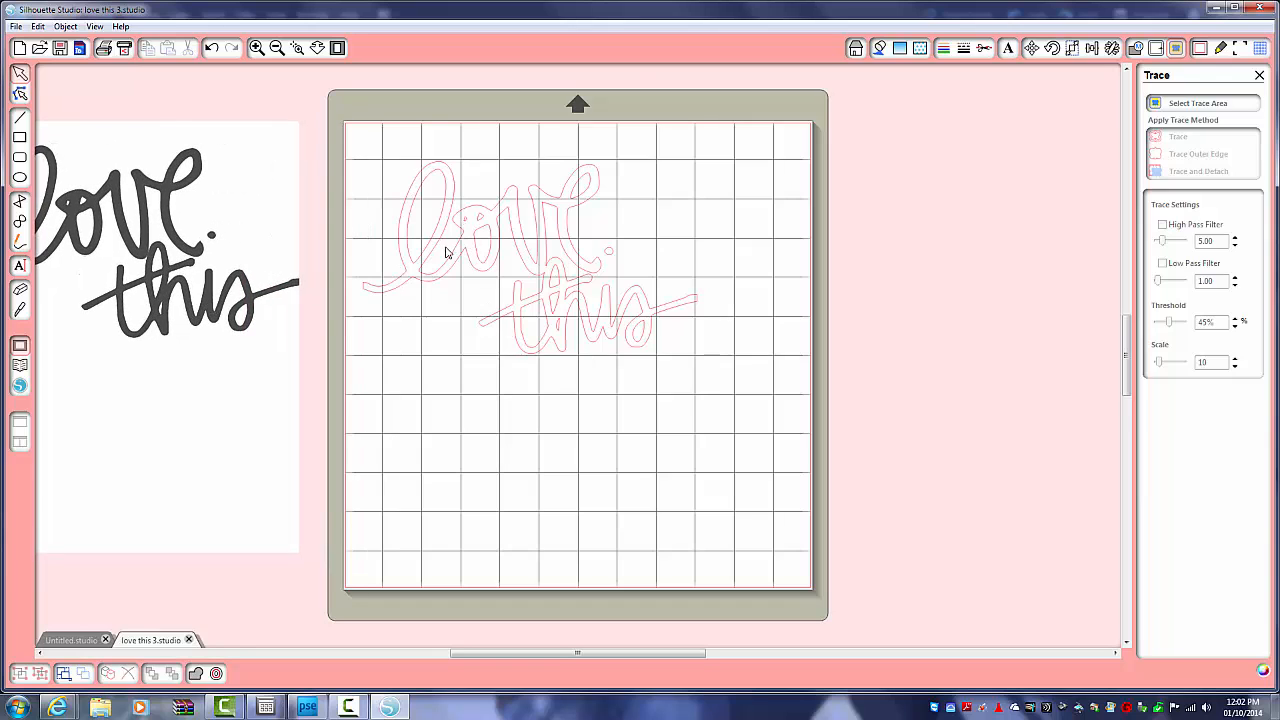
mouse_move(369, 151)
mouse_down()
mouse_move(700, 372)
mouse_move(626, 343)
mouse_move(638, 318)
mouse_up()
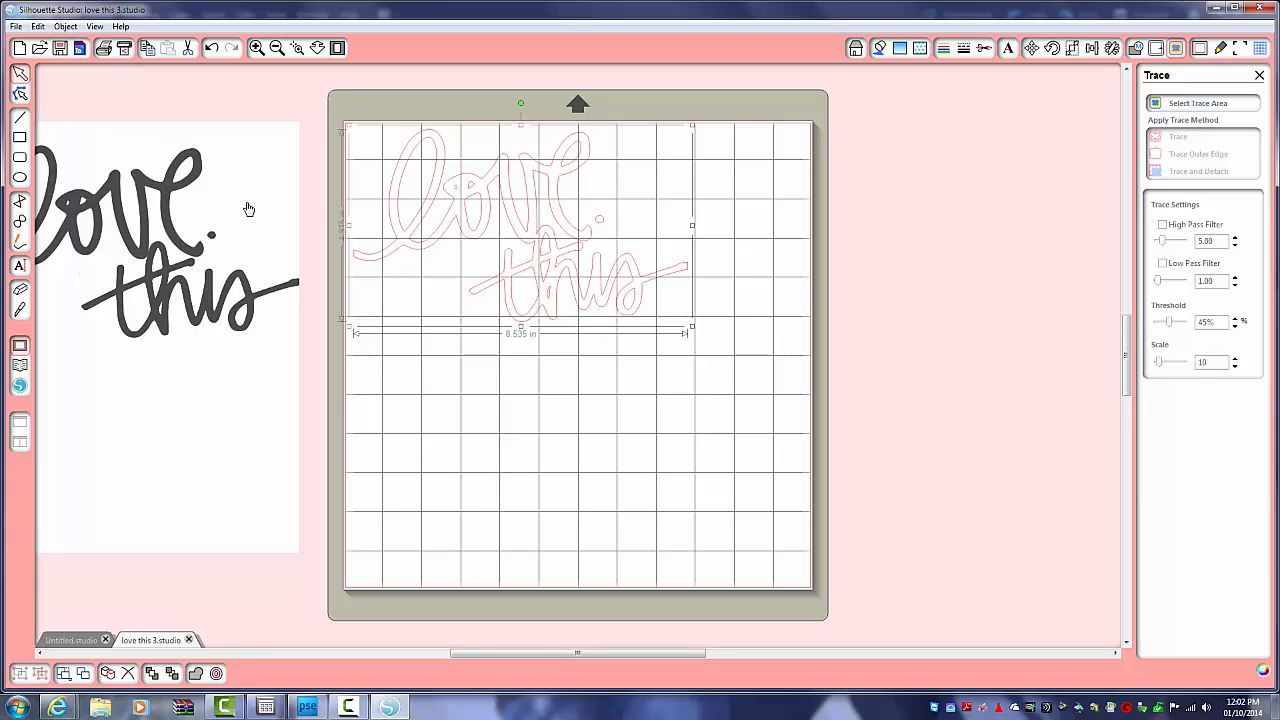
Switch back to Photoshop Elements and show the word art, patterned background and photo layers again.
click(310, 708)
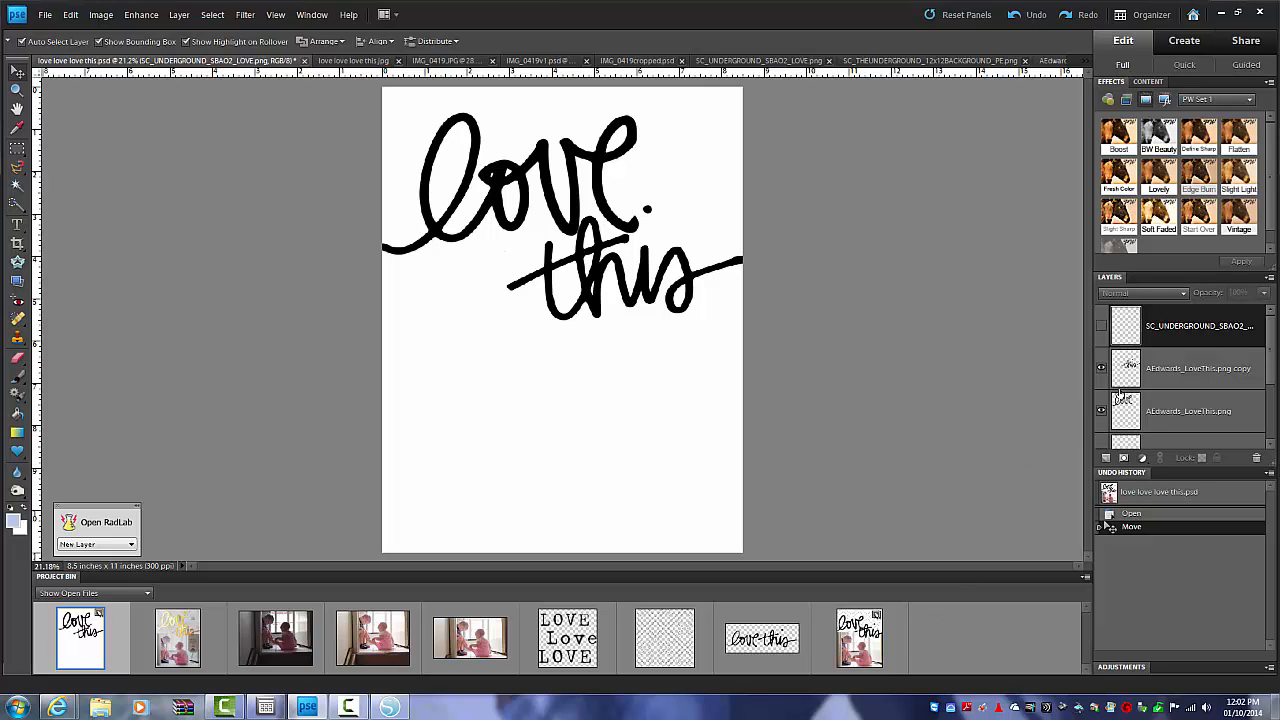
click(1101, 328)
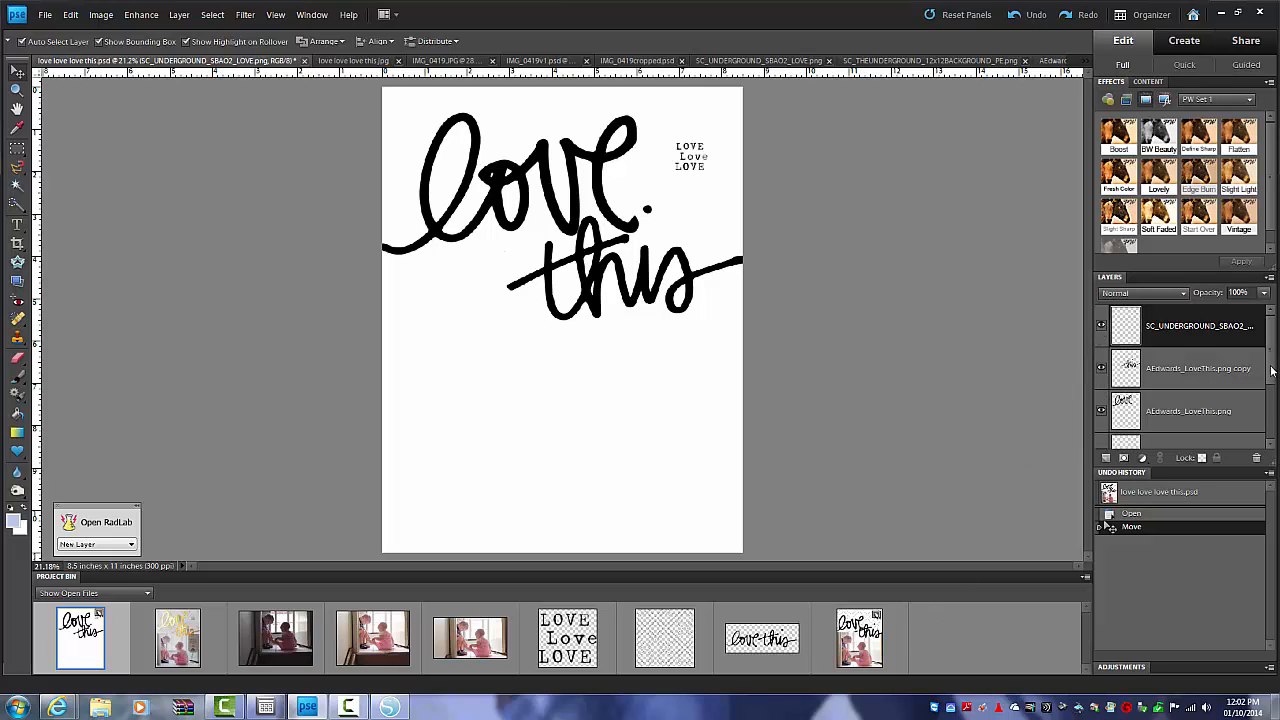
mouse_move(1272, 371)
mouse_down()
mouse_move(1275, 420)
mouse_move(1269, 376)
mouse_up()
click(1101, 392)
click(1101, 348)
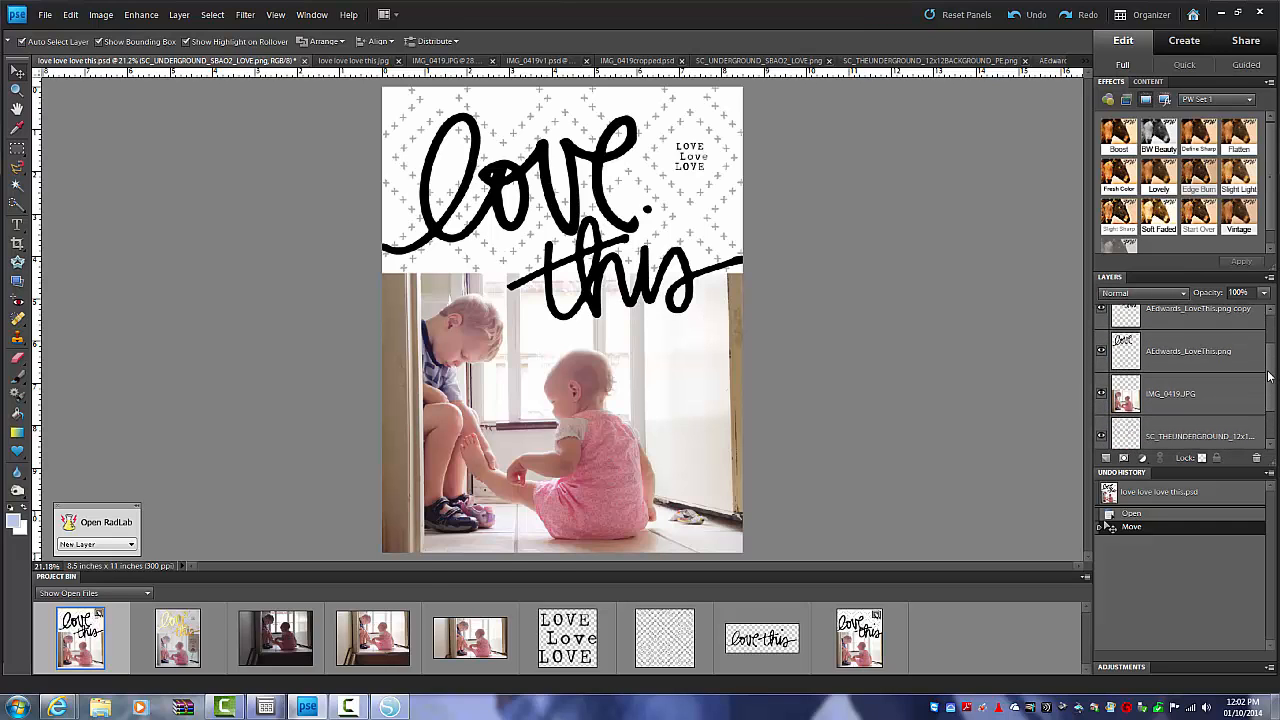
Hide the photo and both "love this" title layers, leaving only the patterned background and word art on the page.
click(1101, 394)
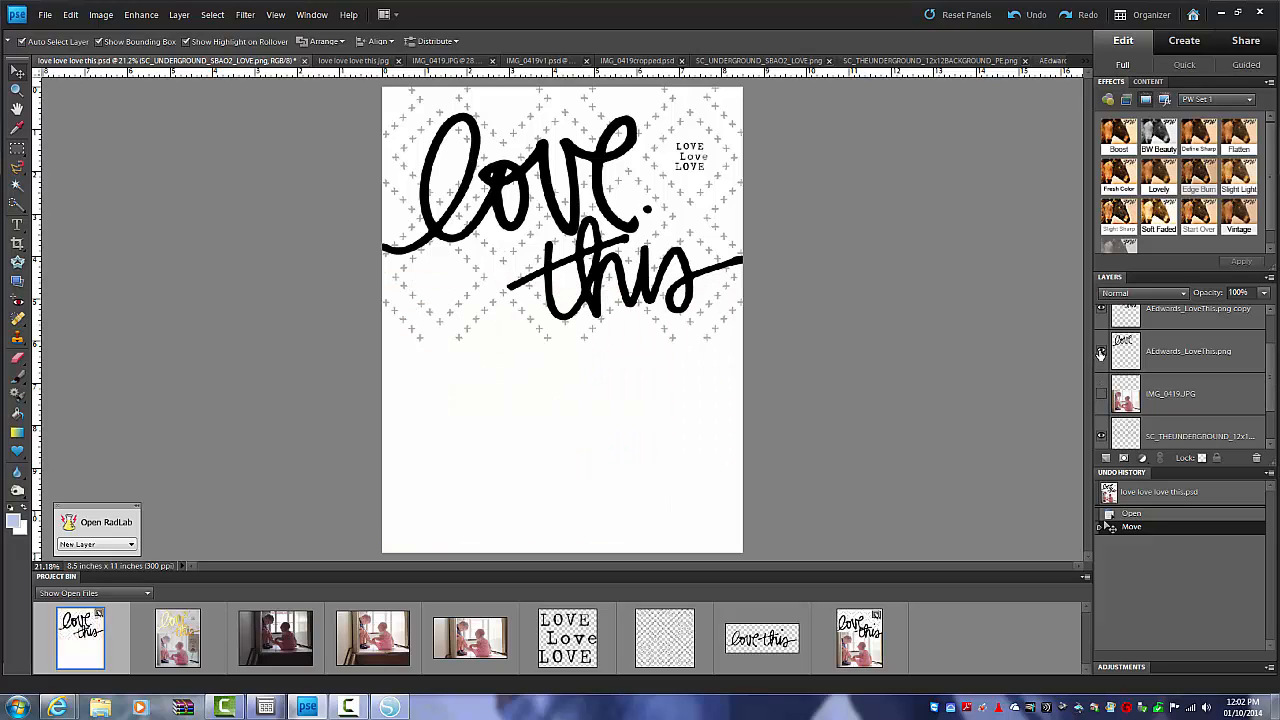
click(1101, 351)
click(1101, 315)
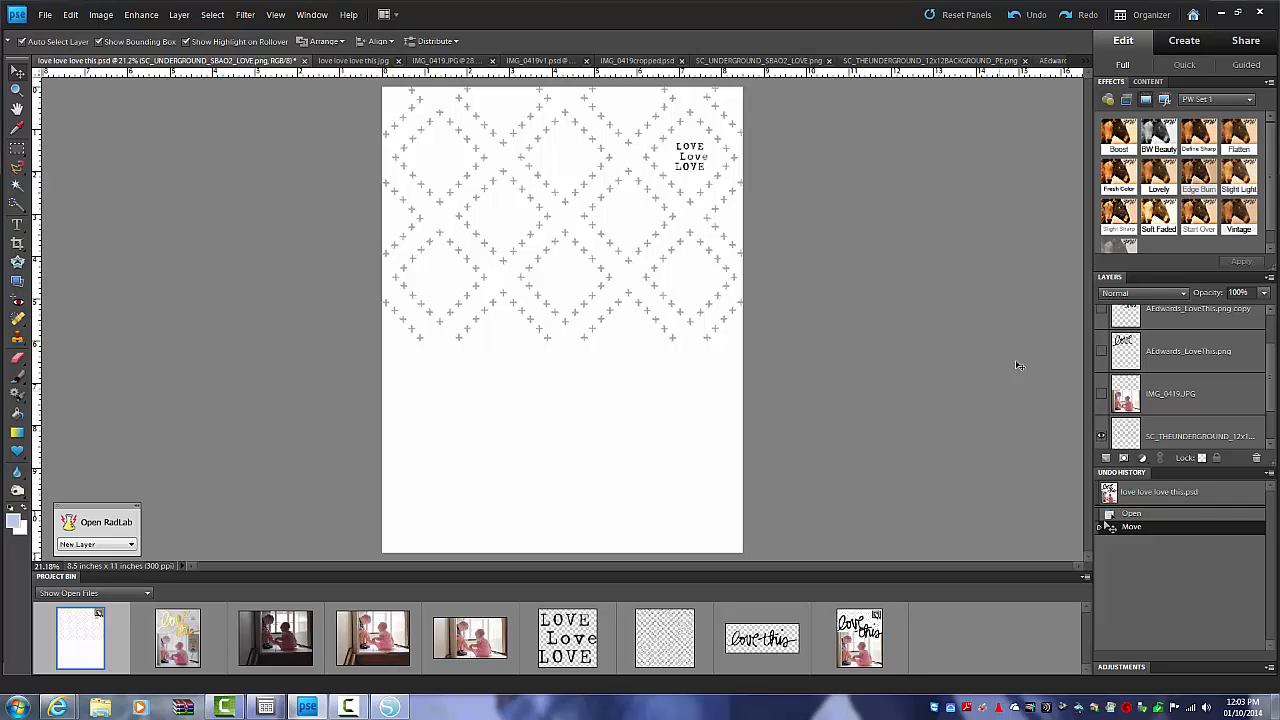
Show only the photo by hiding the patterned background and word art, and select the finished love love love this.jpg among the open files.
click(1102, 438)
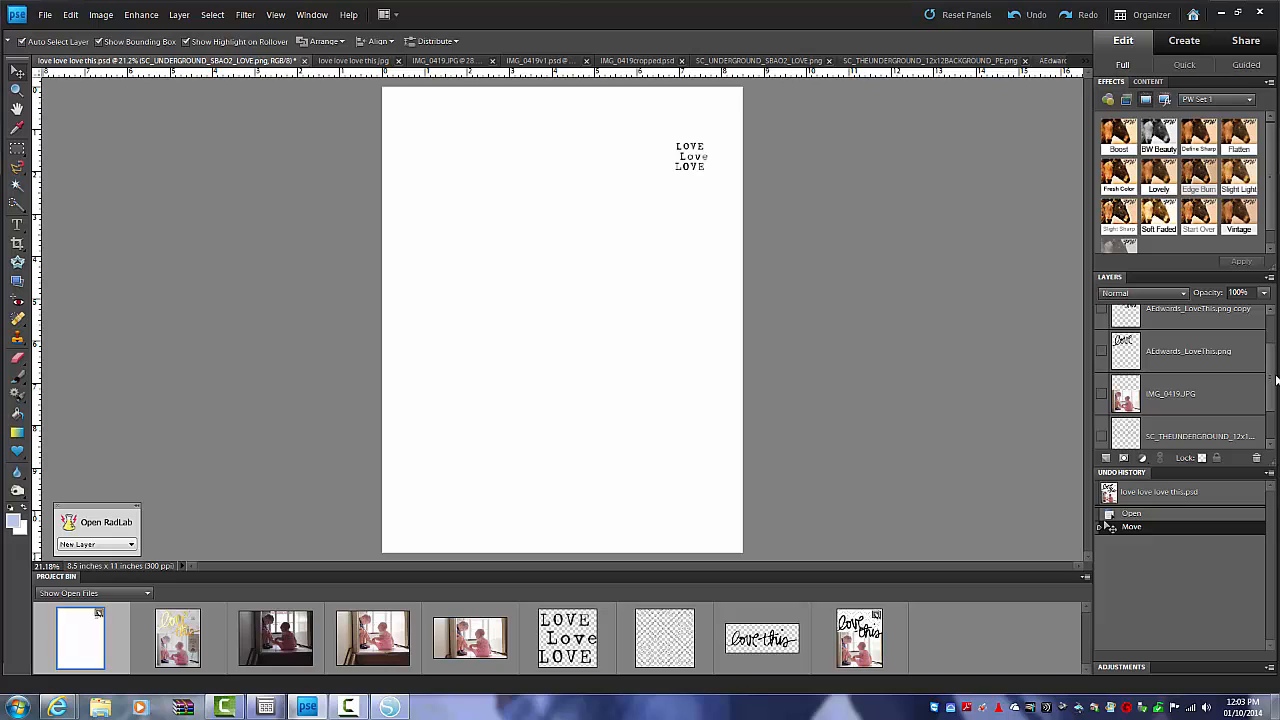
click(1102, 396)
scroll(1274, 355, up, 1)
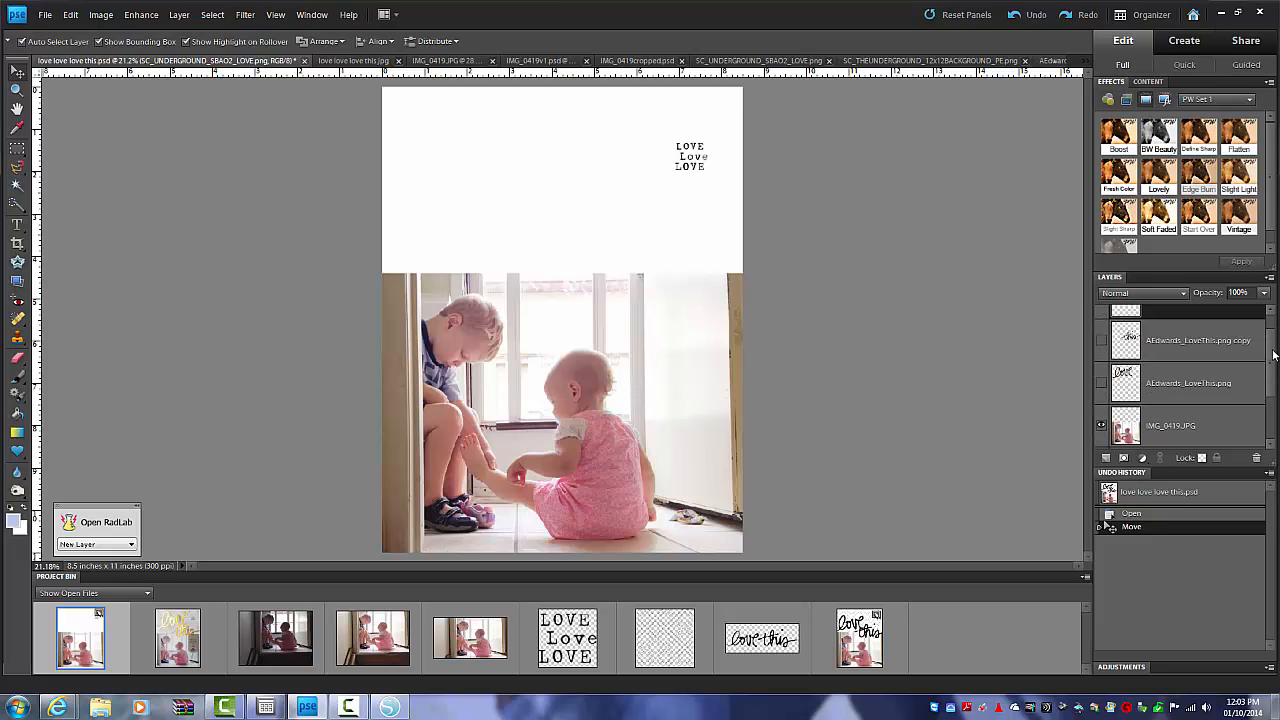
scroll(1274, 355, up, 1)
click(1102, 326)
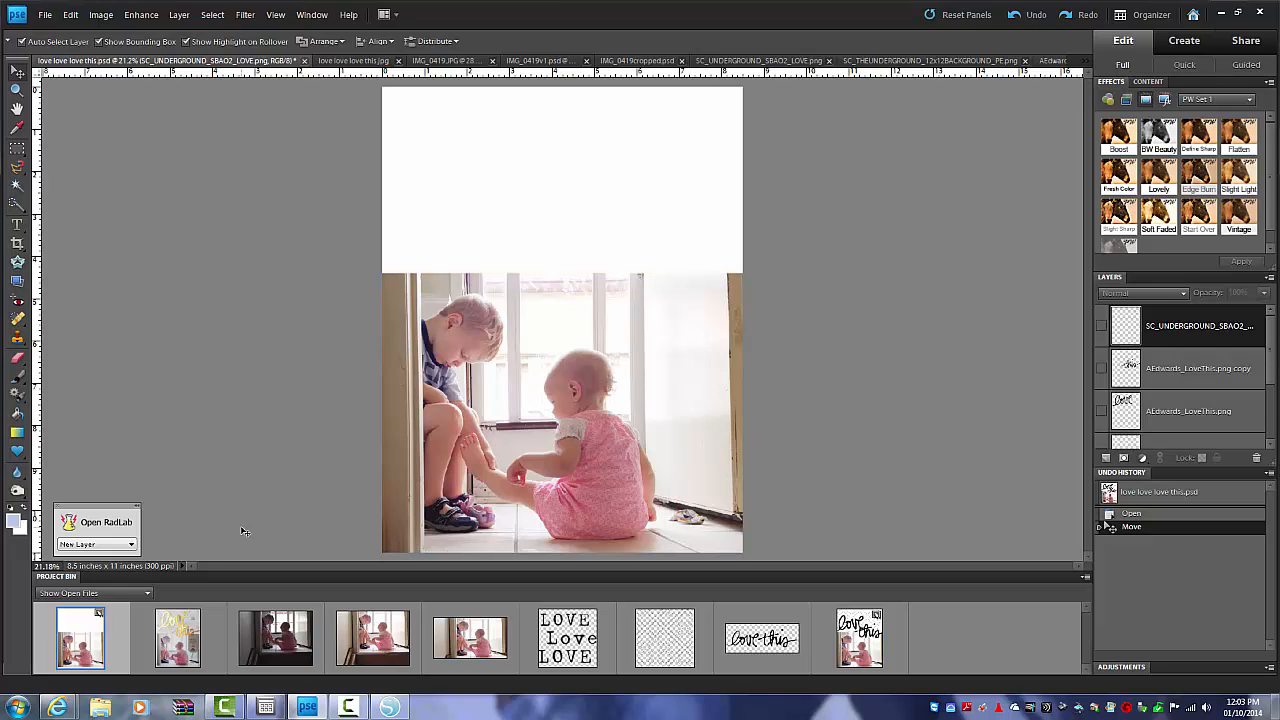
click(190, 643)
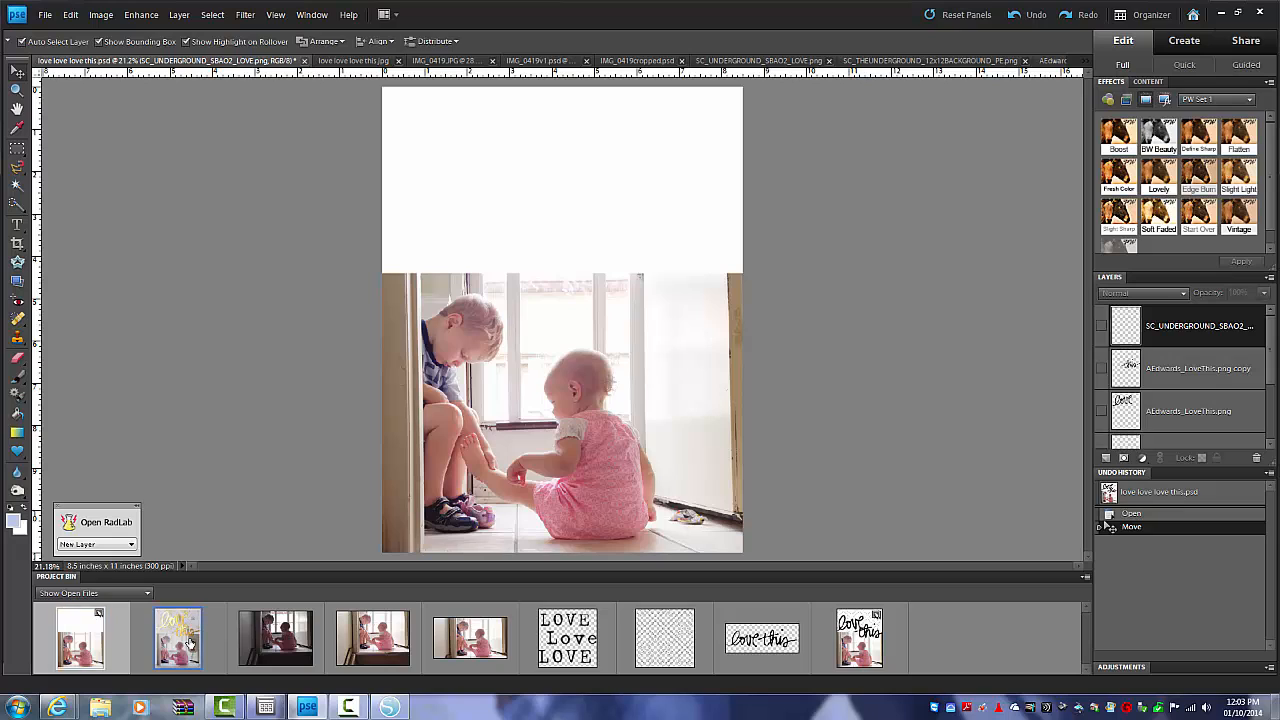